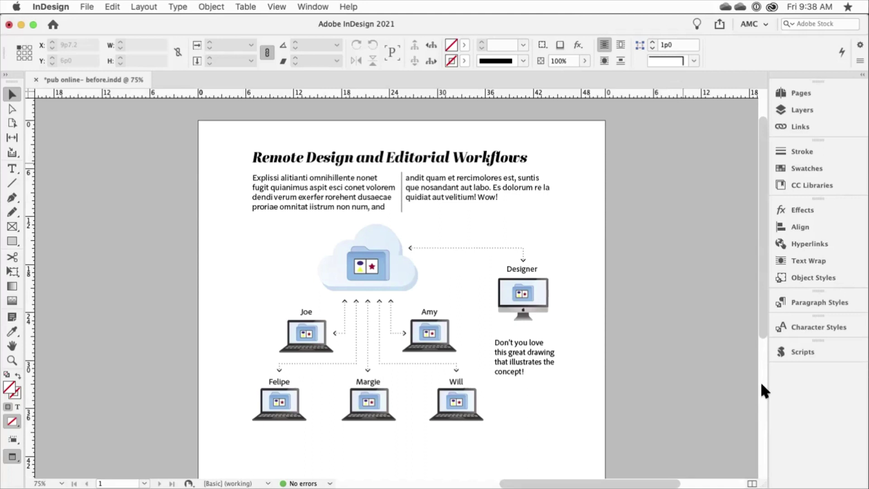
- Examine the two-column body text beneath the headline by selecting its last lines, ending with the text frame selected
{"action": "left_click", "coordinate": [478, 196]}
{"action": "double_click", "coordinate": [488, 195]}
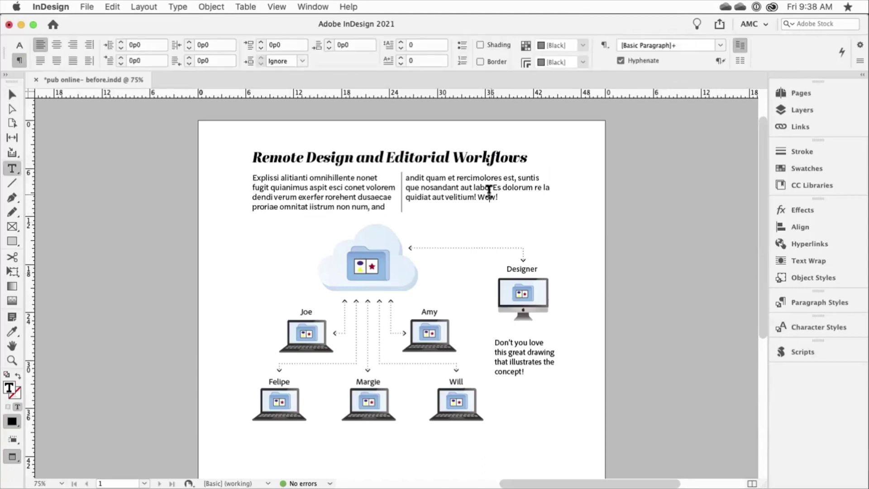
{"action": "left_click_drag", "start_coordinate": [460, 187], "coordinate": [497, 197]}
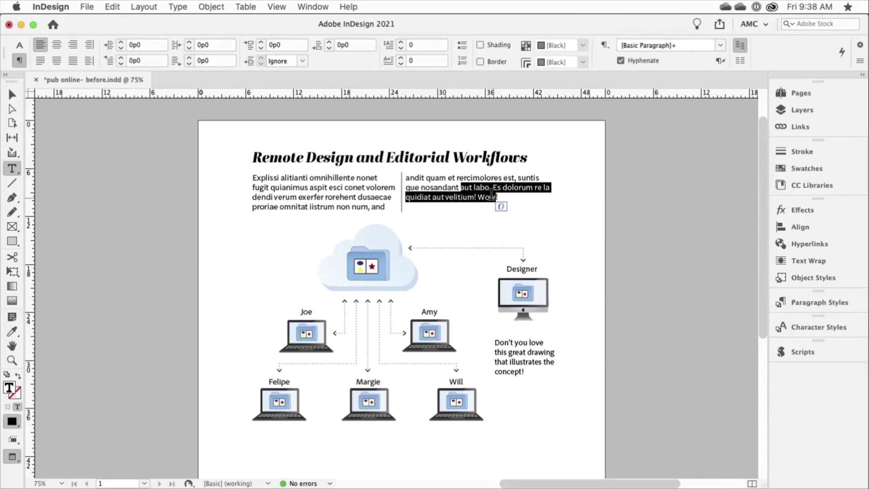
{"action": "left_click", "coordinate": [547, 213]}
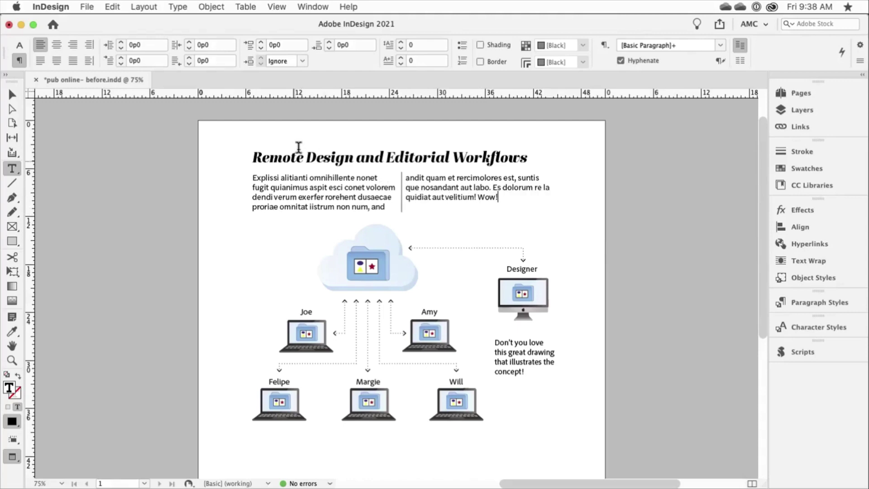
{"action": "left_click", "coordinate": [12, 94]}
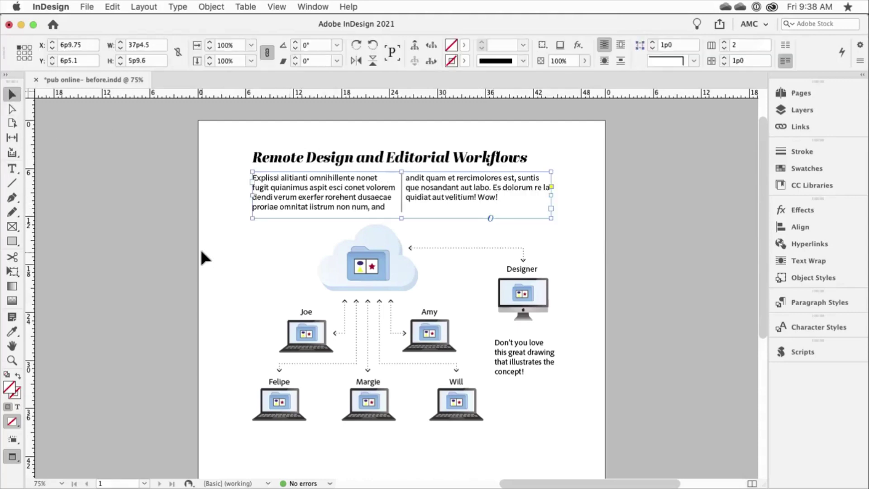
- Examine the placed workflow drawing at 200% zoom, from the cloud down to the laptops and the caption
{"action": "scroll", "coordinate": [226, 266], "scroll_direction": "down", "scroll_amount": 3}
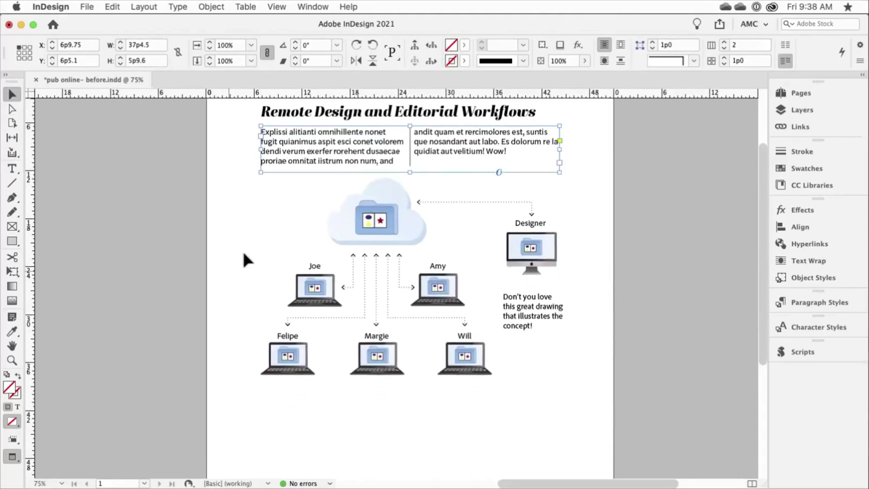
{"action": "left_click", "coordinate": [384, 244]}
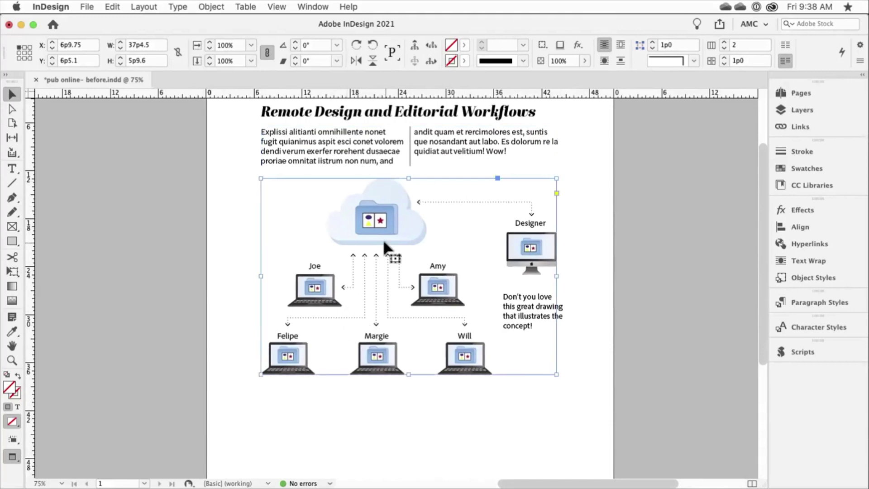
{"action": "key", "text": "super+equal"}
{"action": "key", "text": "super+equal"}
{"action": "key", "text": "super+equal"}
{"action": "key", "text": "super+equal"}
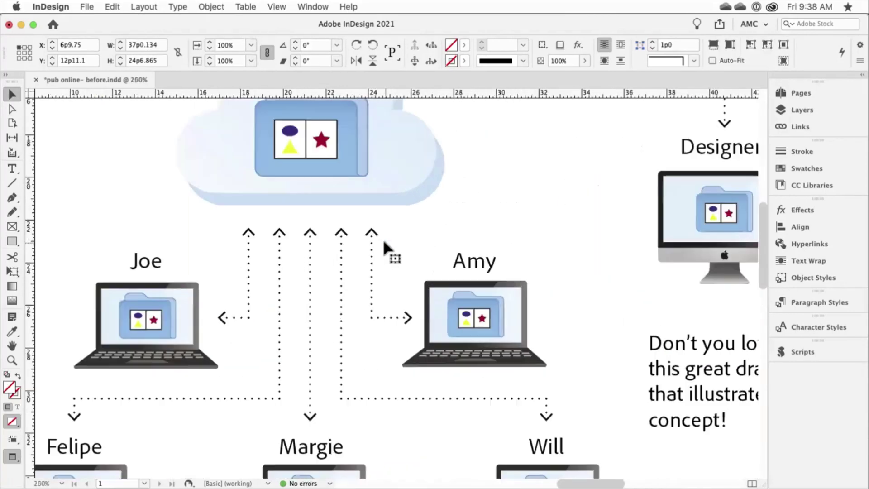
{"action": "scroll", "coordinate": [331, 238], "scroll_direction": "down", "scroll_amount": 5}
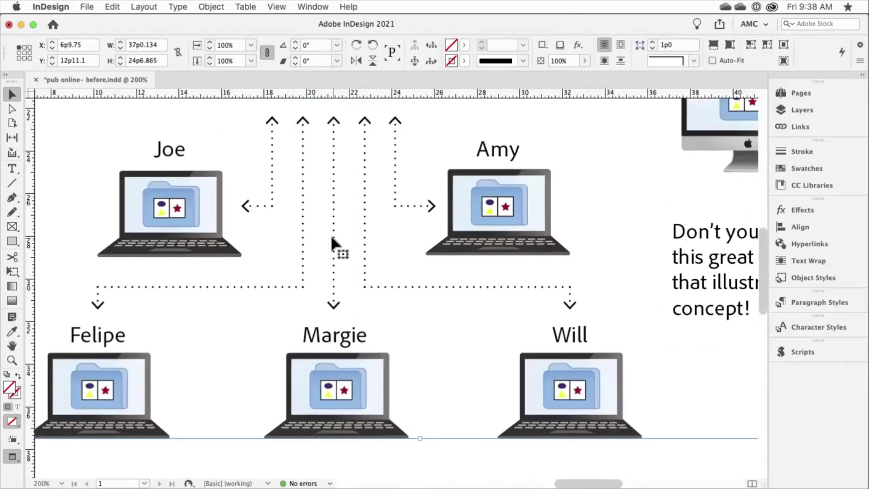
{"action": "scroll", "coordinate": [375, 203], "scroll_direction": "right", "scroll_amount": 1}
{"action": "scroll", "coordinate": [453, 218], "scroll_direction": "down", "scroll_amount": 4}
{"action": "scroll", "coordinate": [452, 217], "scroll_direction": "right", "scroll_amount": 4}
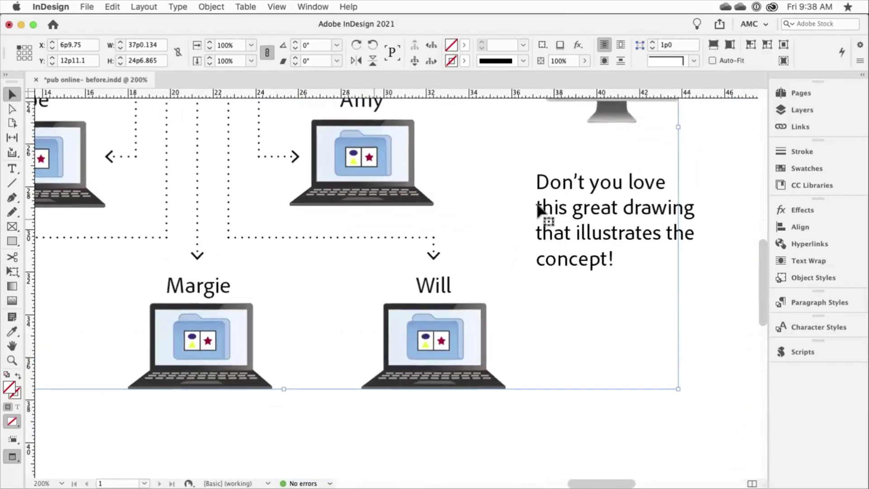
- Check the caption's text frame and the document's linked files, with the whole page back in view
{"action": "left_click", "coordinate": [672, 229]}
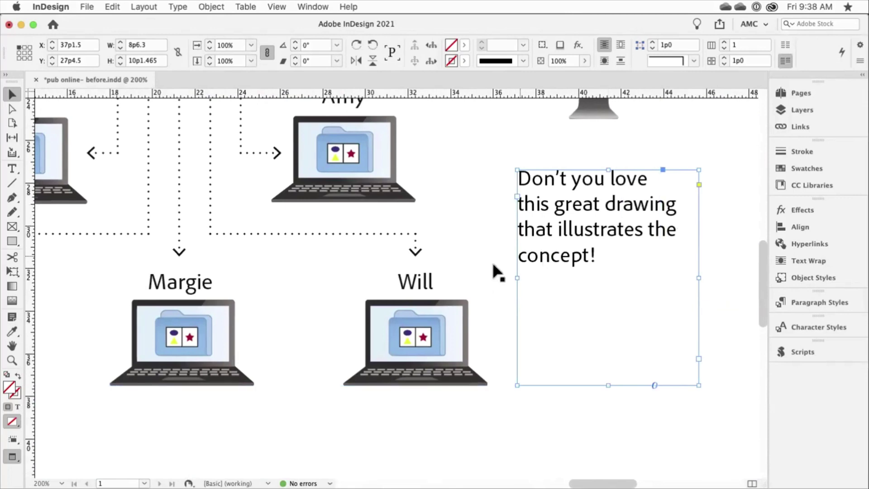
{"action": "left_click", "coordinate": [793, 125]}
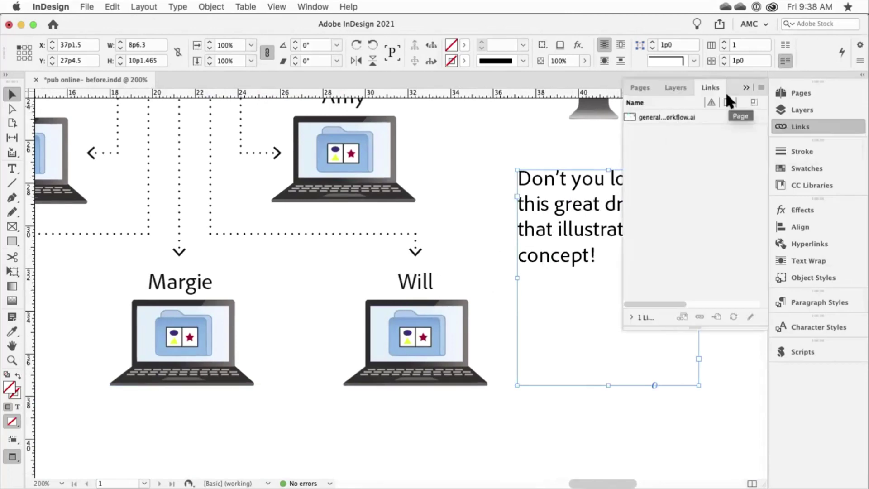
{"action": "left_click", "coordinate": [746, 86]}
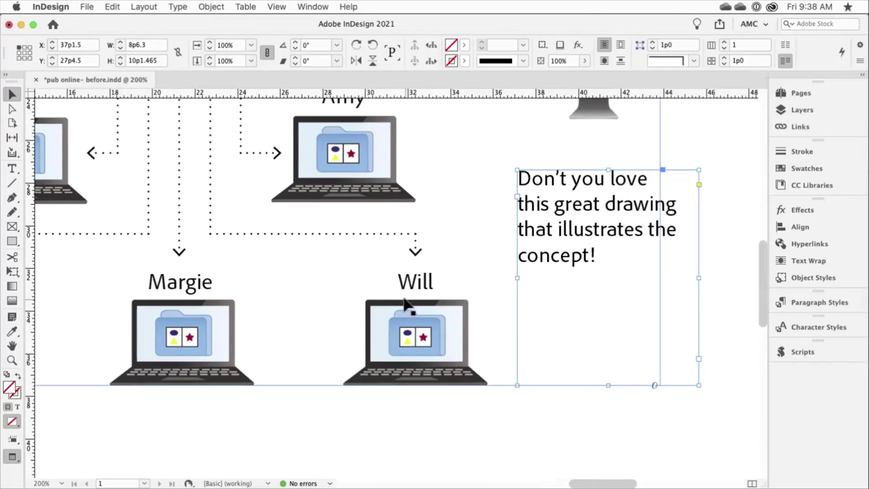
{"action": "key", "text": "super+0"}
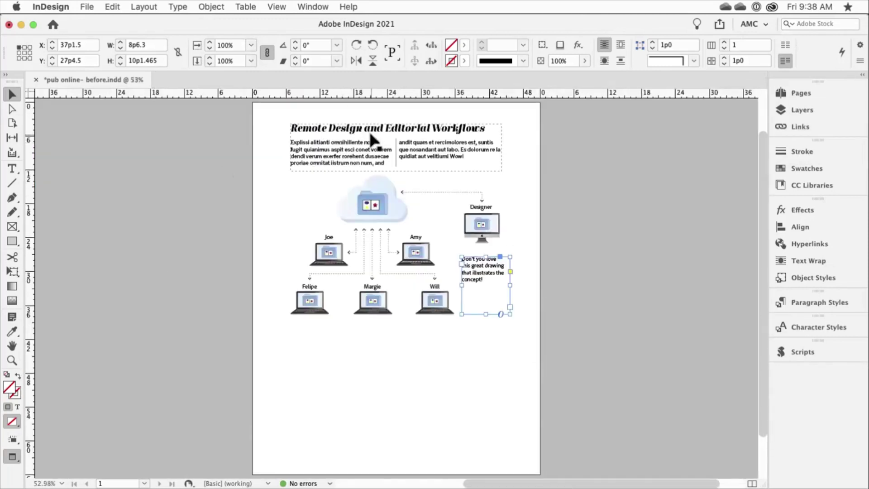
- Set up a new Publish Online document with the title "workflow with illustrato"
{"action": "left_click", "coordinate": [86, 7]}
{"action": "left_click", "coordinate": [135, 330]}
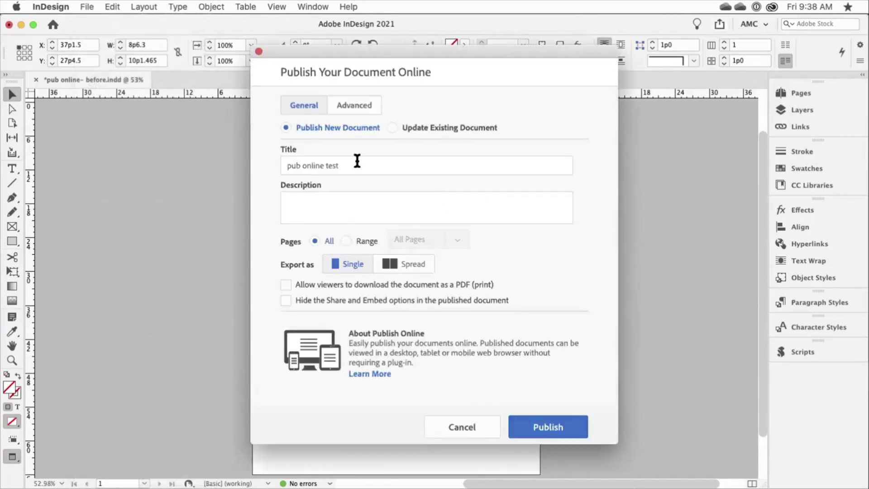
{"action": "triple_click", "coordinate": [355, 165]}
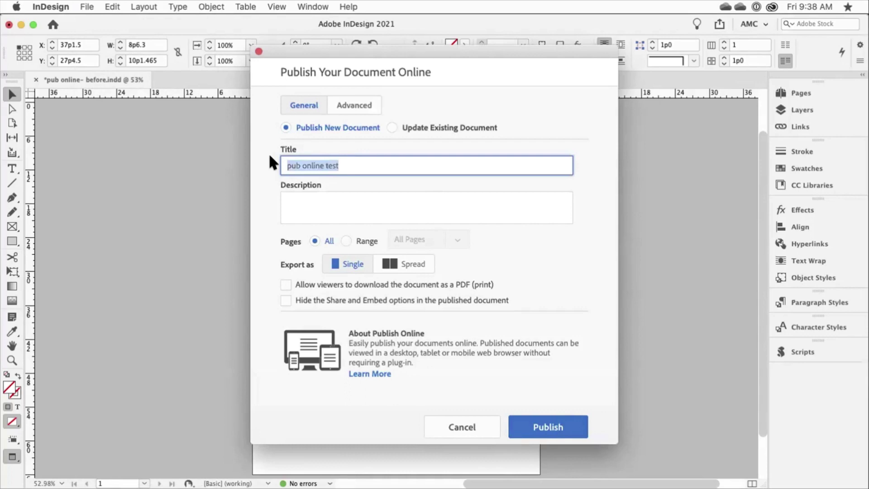
{"action": "type", "text": "workflow "}
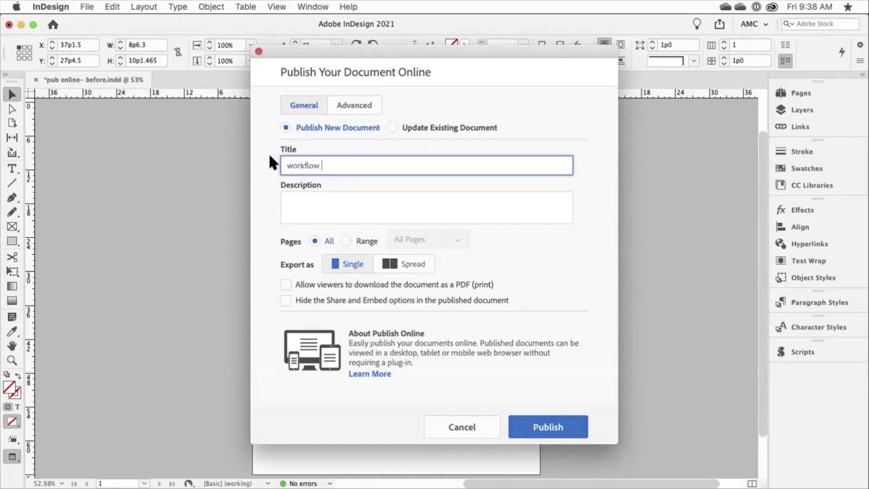
{"action": "type", "text": "with illustrato"}
- Review the advanced image settings and resolution choices, keeping Standard (96 PPI), and publish the document online
{"action": "left_click", "coordinate": [354, 106]}
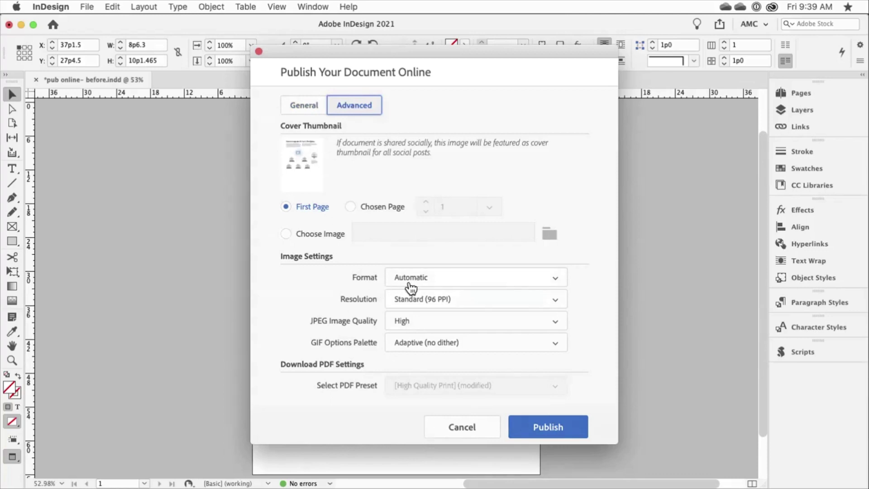
{"action": "left_click", "coordinate": [474, 303]}
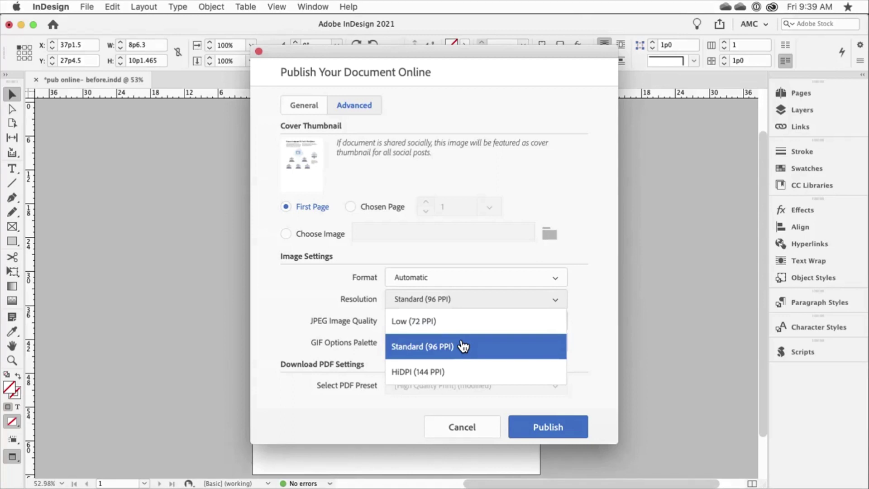
{"action": "left_click", "coordinate": [596, 309]}
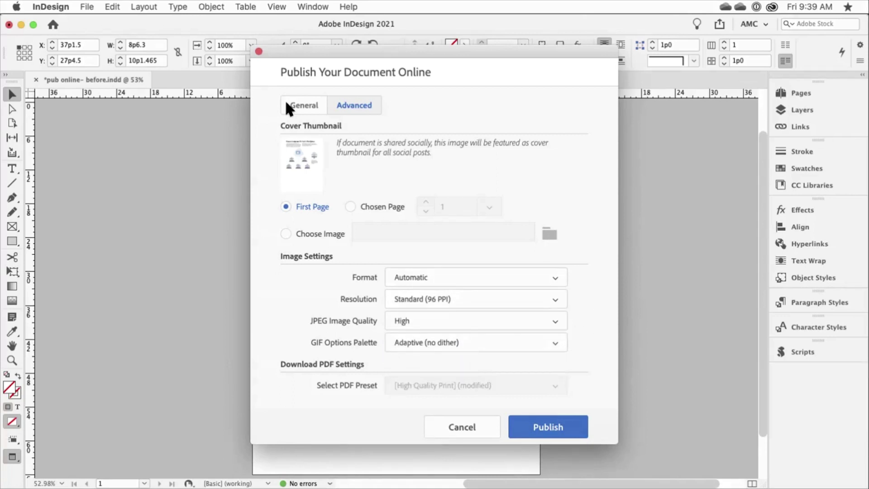
{"action": "left_click", "coordinate": [303, 105]}
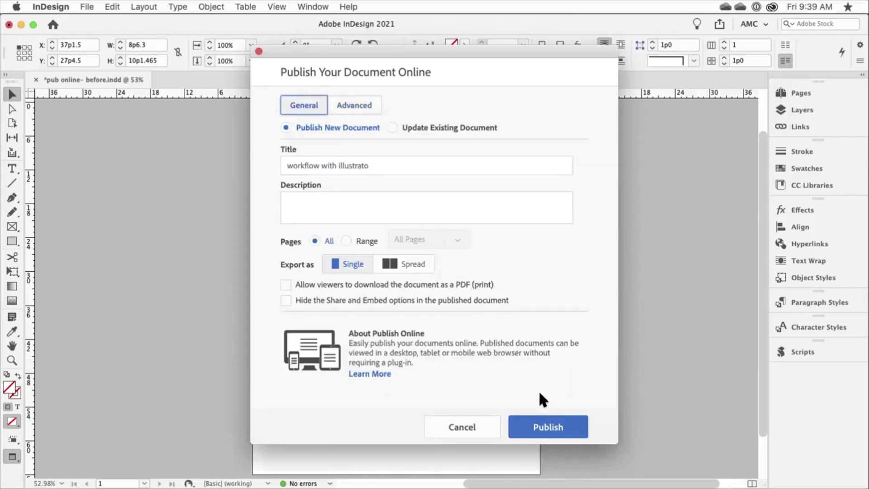
{"action": "left_click", "coordinate": [541, 425]}
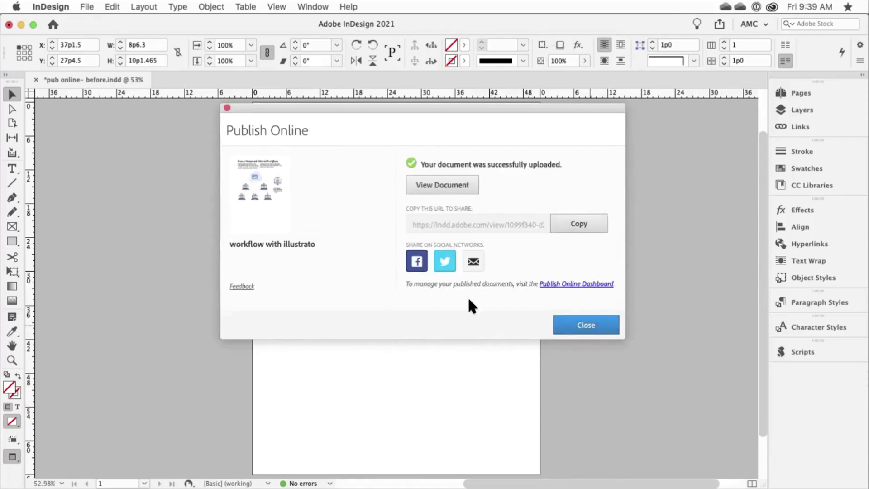
- View the published document in the browser and examine its text and workflow drawing up close
{"action": "left_click", "coordinate": [452, 183]}
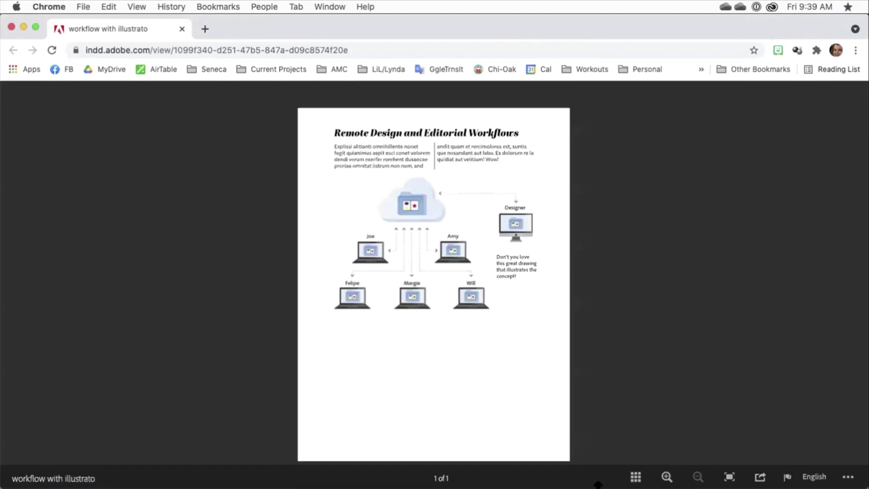
{"action": "left_click", "coordinate": [666, 477]}
{"action": "left_click", "coordinate": [666, 476]}
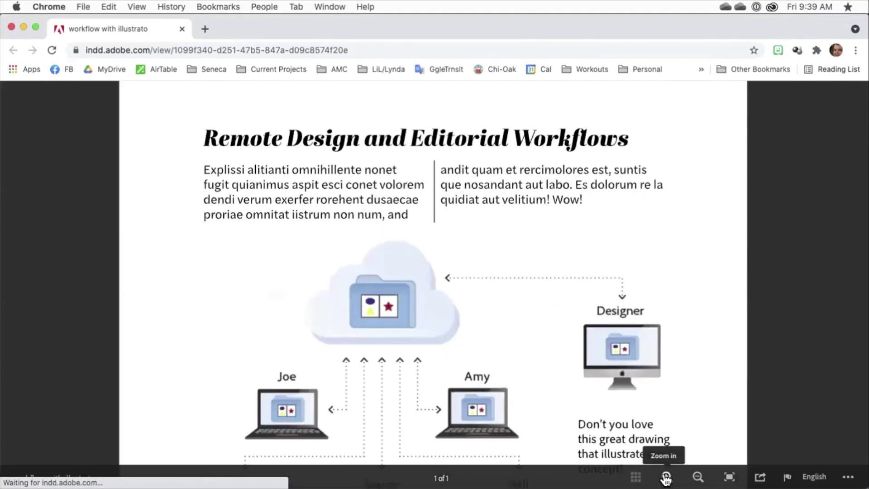
{"action": "left_click", "coordinate": [667, 477]}
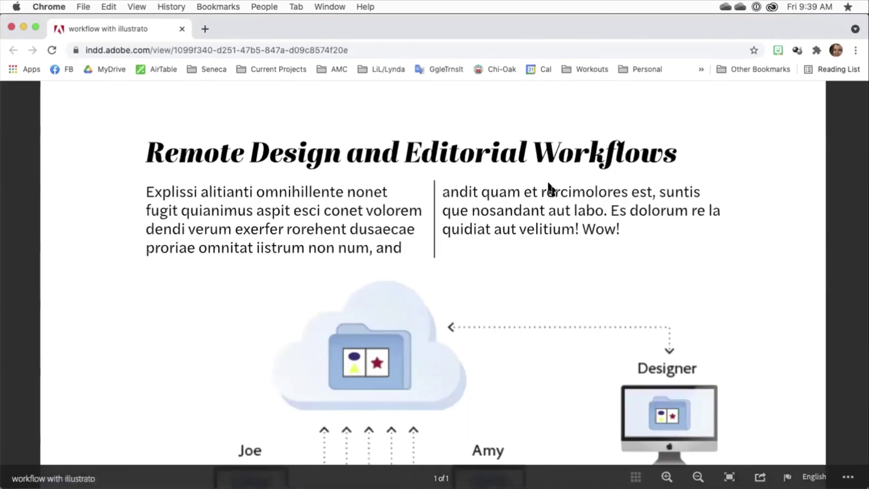
{"action": "scroll", "coordinate": [505, 236], "scroll_direction": "down", "scroll_amount": 1}
{"action": "scroll", "coordinate": [504, 237], "scroll_direction": "down", "scroll_amount": 4}
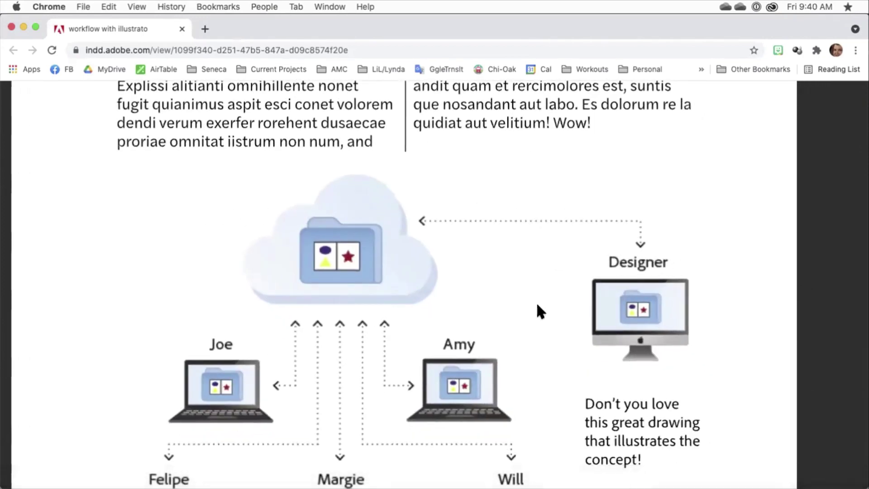
{"action": "left_click_drag", "start_coordinate": [490, 349], "coordinate": [452, 173]}
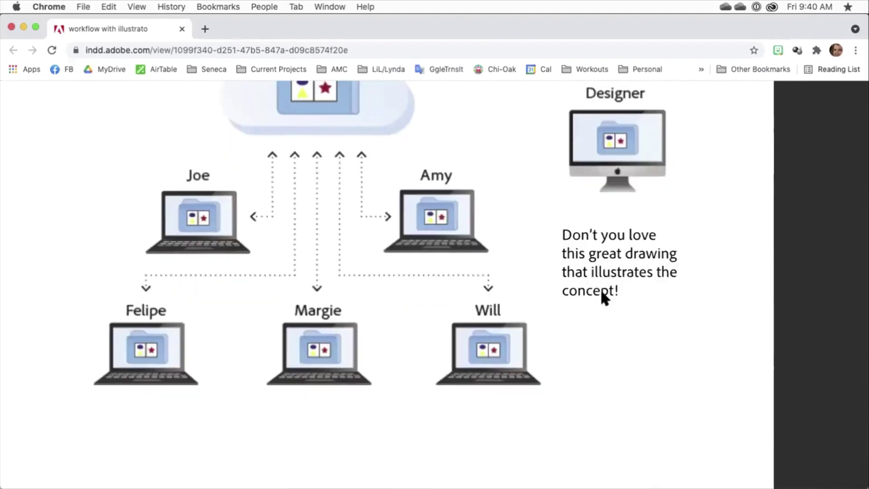
{"action": "left_click", "coordinate": [497, 321]}
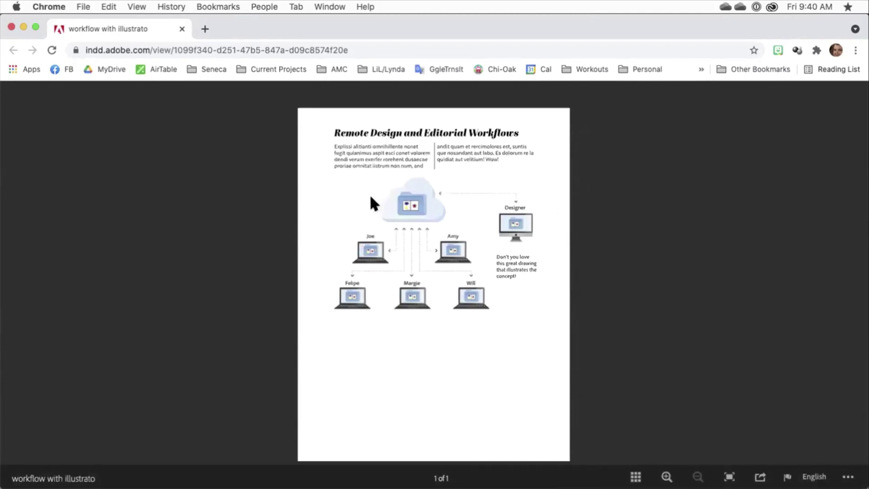
- Return to InDesign, close the Publish Online dialog, and open the placed drawing's original in Illustrator, accepting the color profile being discarded
{"action": "key", "text": "super+Tab"}
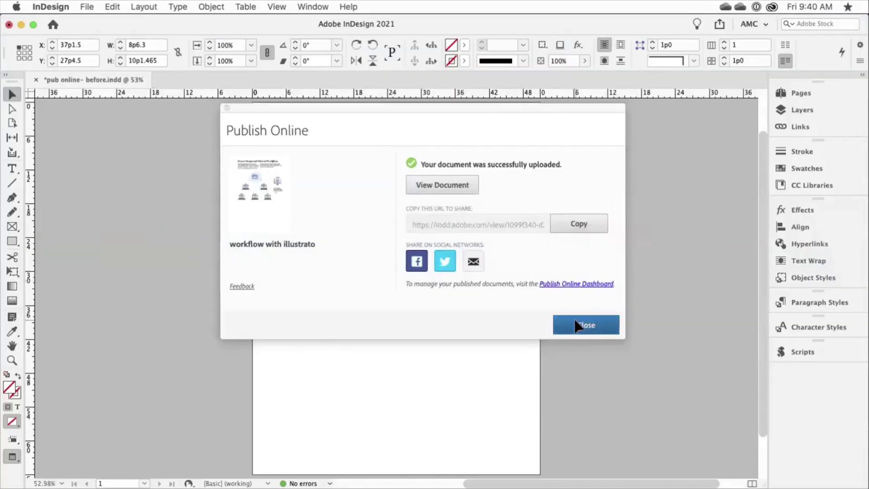
{"action": "left_click", "coordinate": [577, 325]}
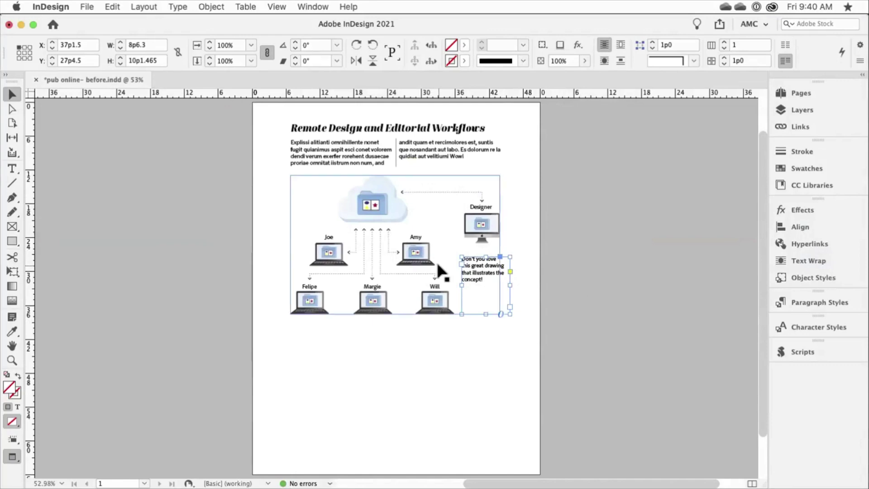
{"action": "left_click", "coordinate": [373, 202]}
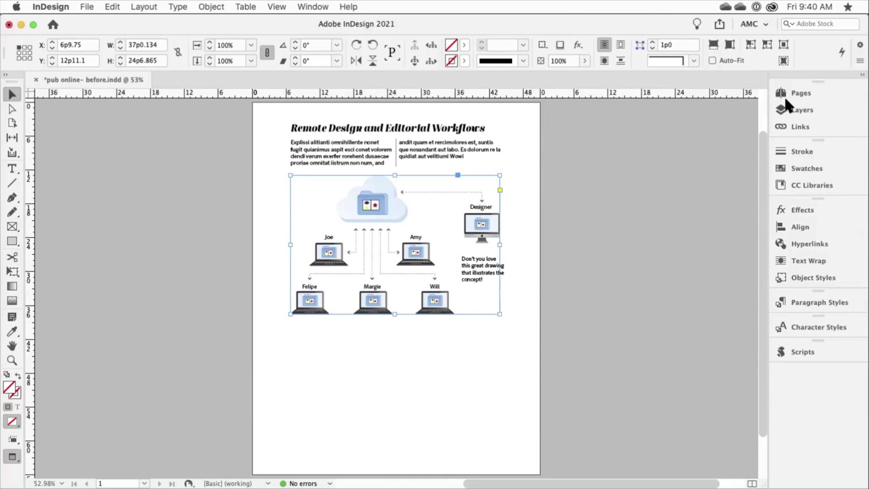
{"action": "left_click", "coordinate": [800, 123]}
{"action": "right_click", "coordinate": [702, 116]}
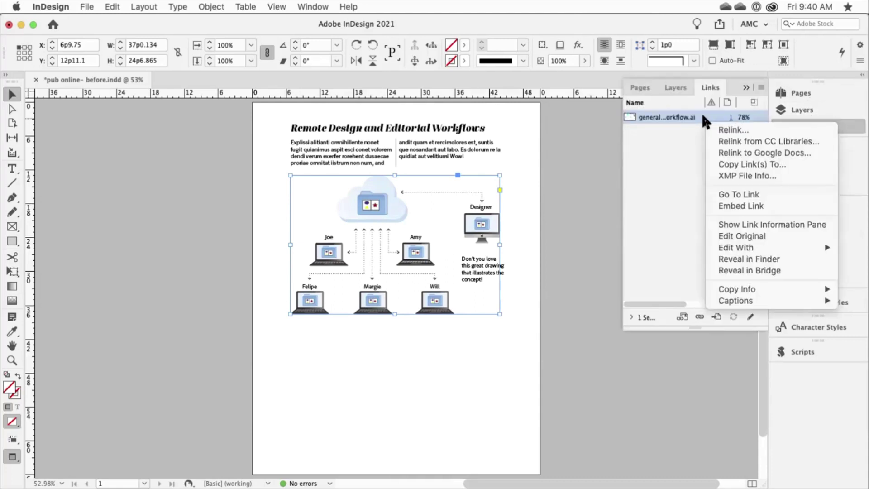
{"action": "left_click", "coordinate": [747, 235]}
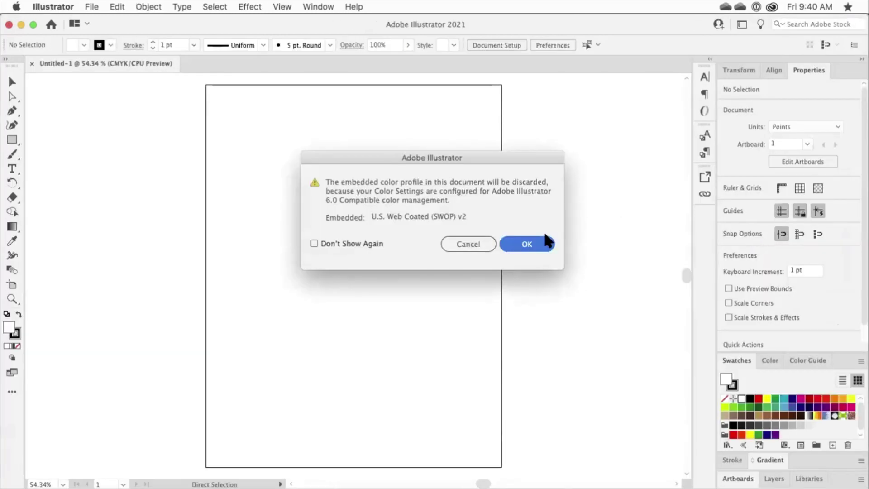
{"action": "left_click", "coordinate": [543, 243]}
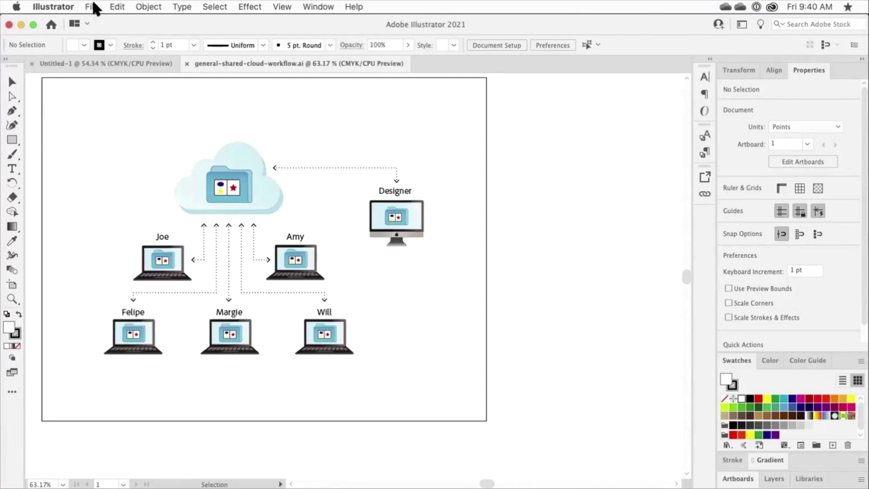
- Start exporting the workflow drawing with Export As and set the format to SVG
{"action": "left_click", "coordinate": [92, 7]}
{"action": "mouse_move", "coordinate": [131, 223]}
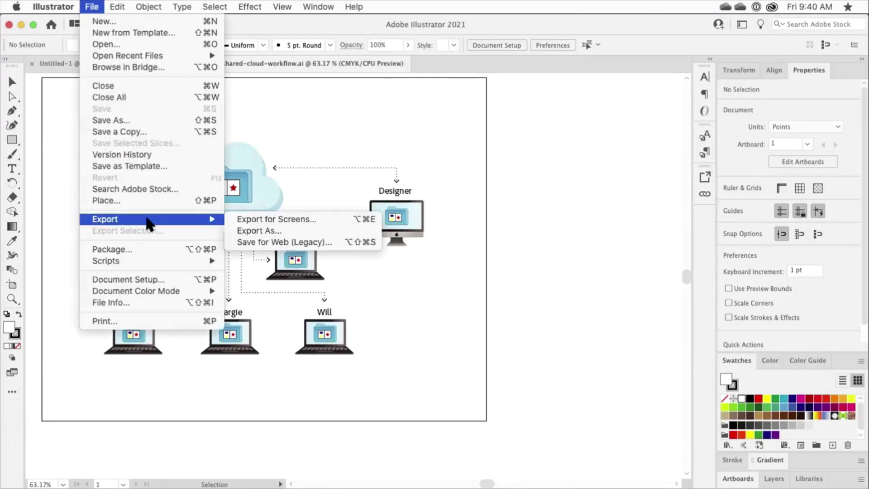
{"action": "left_click", "coordinate": [271, 231]}
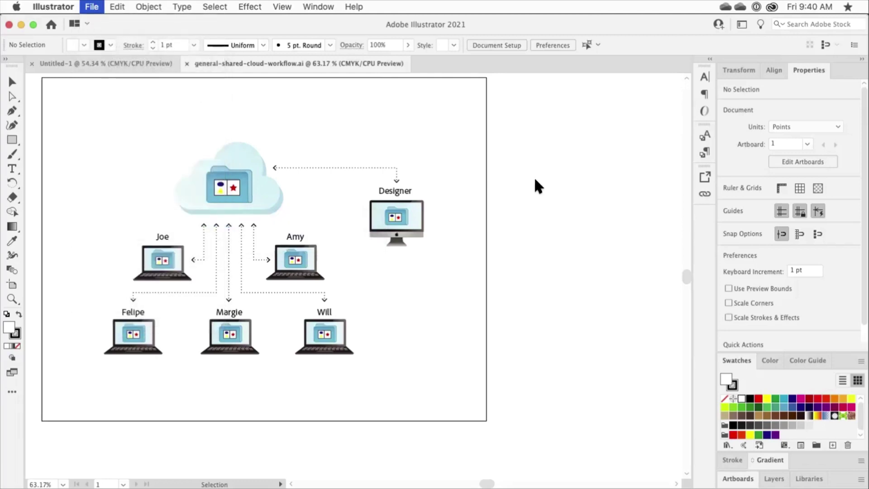
{"action": "left_click", "coordinate": [423, 395]}
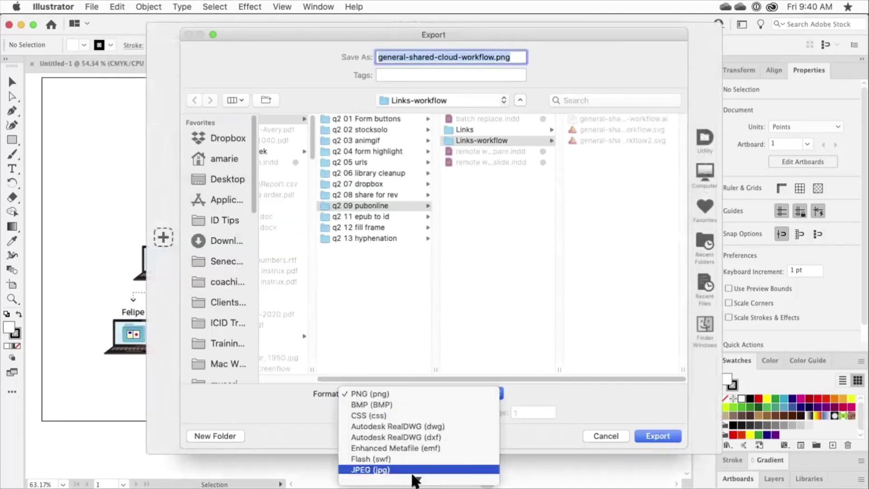
{"action": "left_click", "coordinate": [410, 477]}
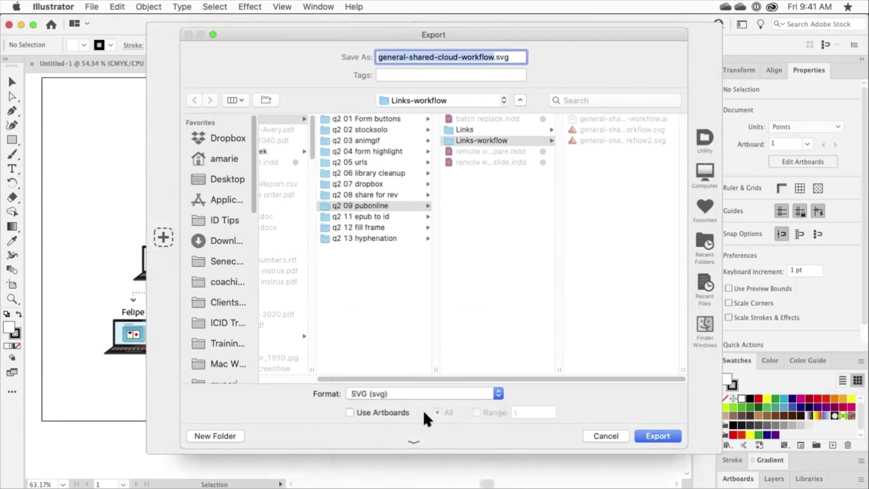
- Choose the "vectors in PubOnline" folder inside ID Tips as the destination and export general-shared-cloud-workflow.svg there
{"action": "left_click", "coordinate": [224, 155]}
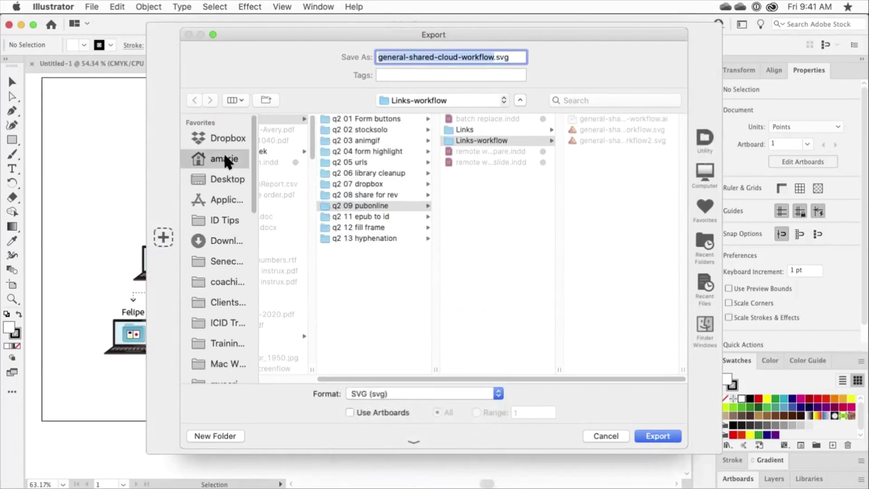
{"action": "left_click", "coordinate": [226, 216]}
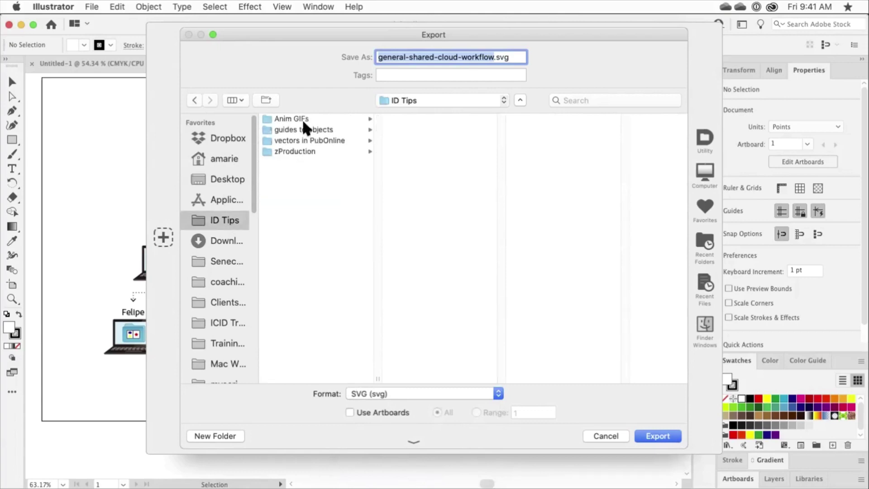
{"action": "left_click", "coordinate": [299, 140]}
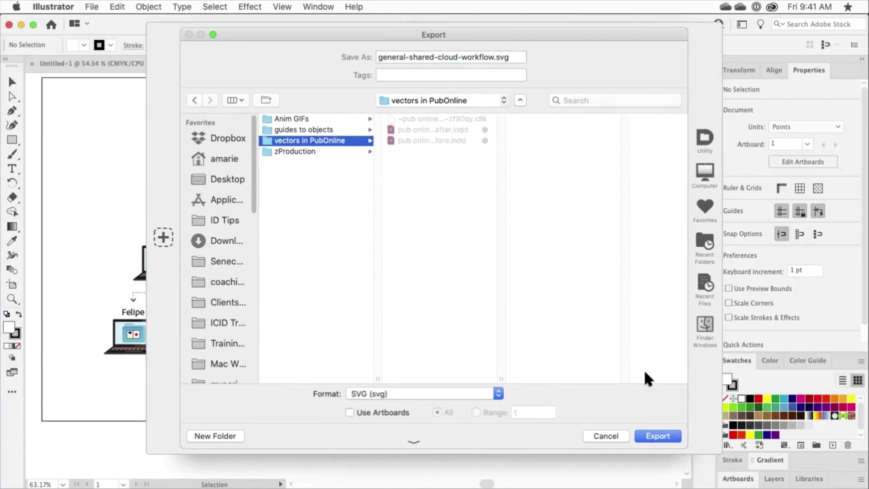
{"action": "left_click", "coordinate": [657, 436]}
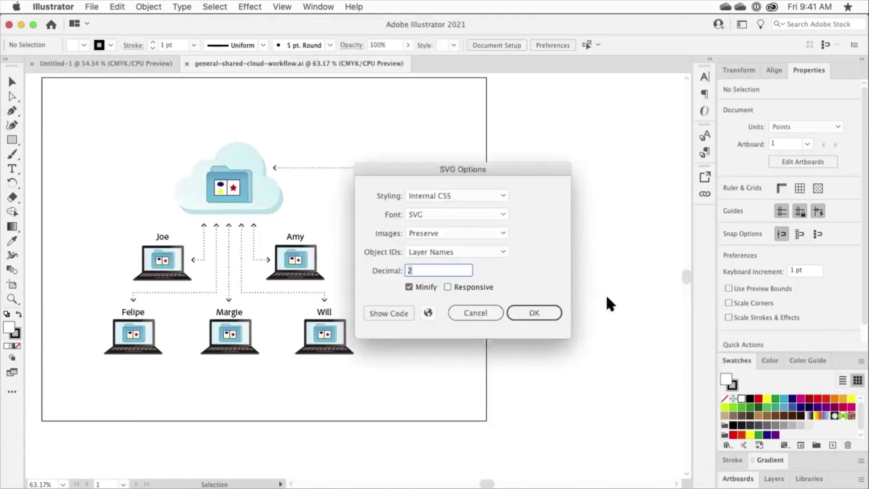
- Review the SVG styling choices, keep Internal CSS, and accept the SVG options to finish the export
{"action": "left_click", "coordinate": [459, 194]}
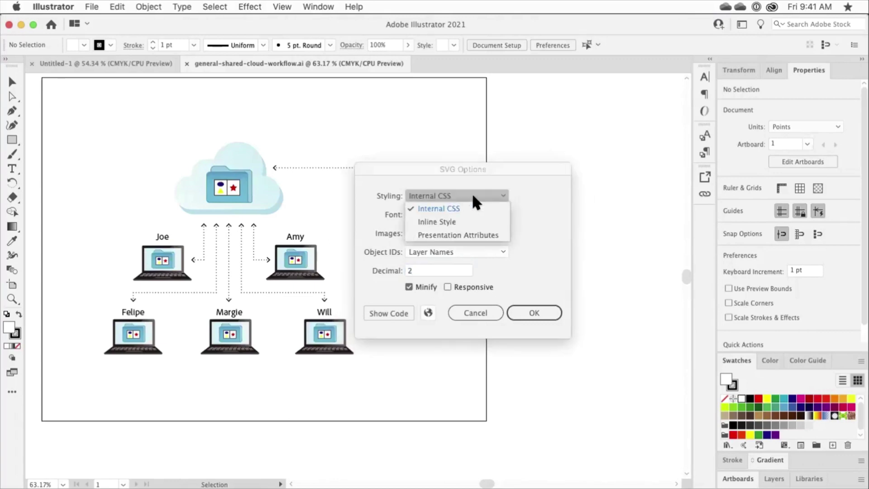
{"action": "left_click", "coordinate": [529, 209]}
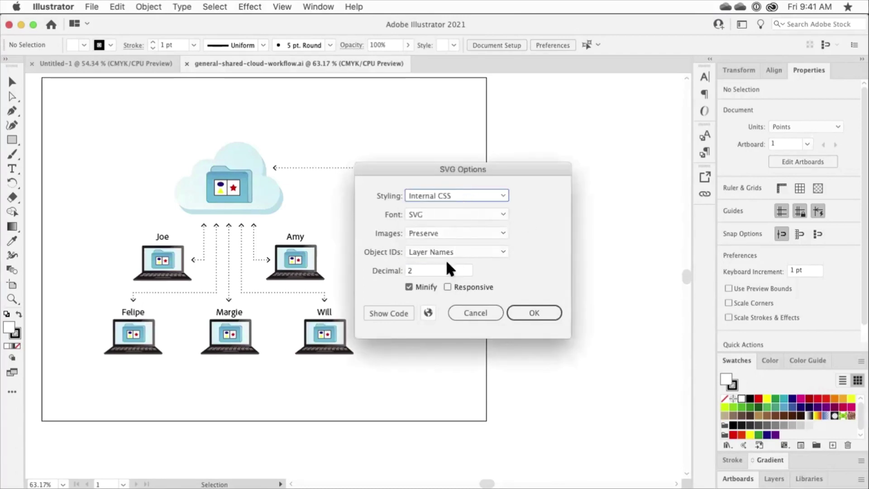
{"action": "left_click", "coordinate": [541, 313]}
{"action": "left_click", "coordinate": [533, 313]}
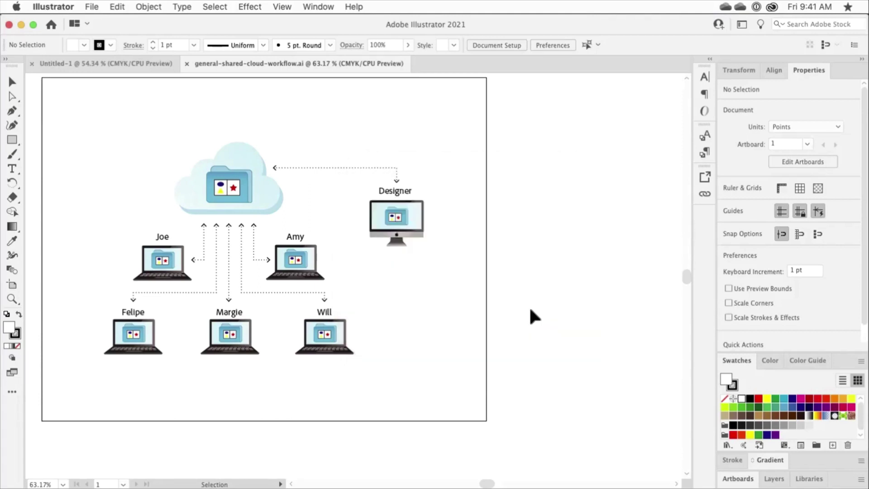
- Switch back to InDesign and delete the headline and body text above the placed drawing
{"action": "key", "text": "super+Tab"}
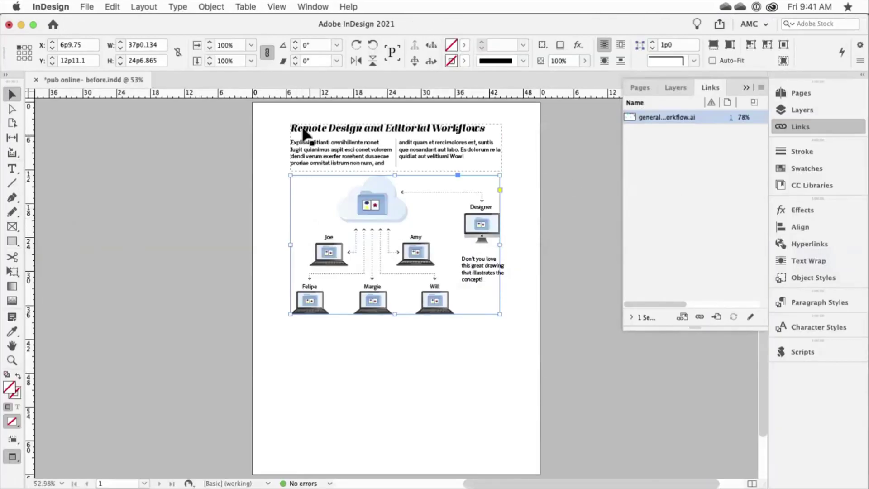
{"action": "left_click_drag", "start_coordinate": [287, 118], "coordinate": [430, 153]}
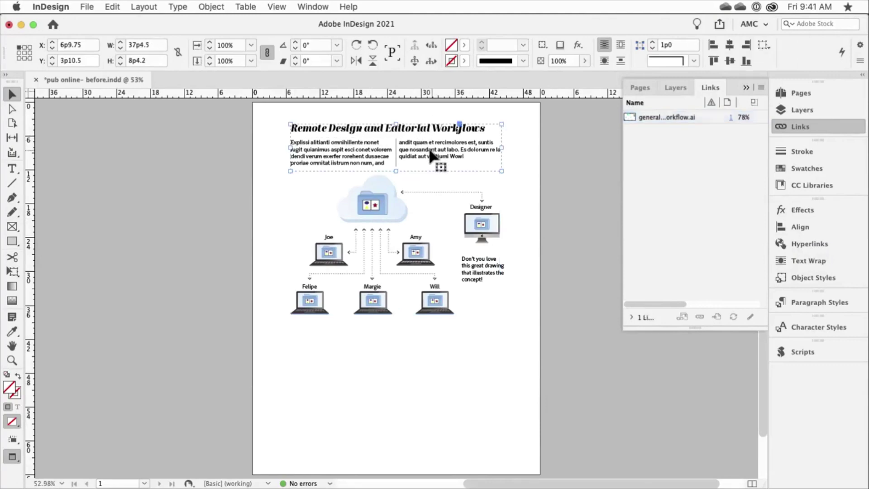
{"action": "key", "text": "Delete"}
- Move the placed drawing together with its caption up into the empty space near the page's upper edge, then deselect everything
{"action": "left_click", "coordinate": [338, 200]}
{"action": "left_click_drag", "start_coordinate": [341, 153], "coordinate": [523, 316]}
{"action": "left_click_drag", "start_coordinate": [488, 277], "coordinate": [488, 235]}
{"action": "key", "text": "super+shift+a"}
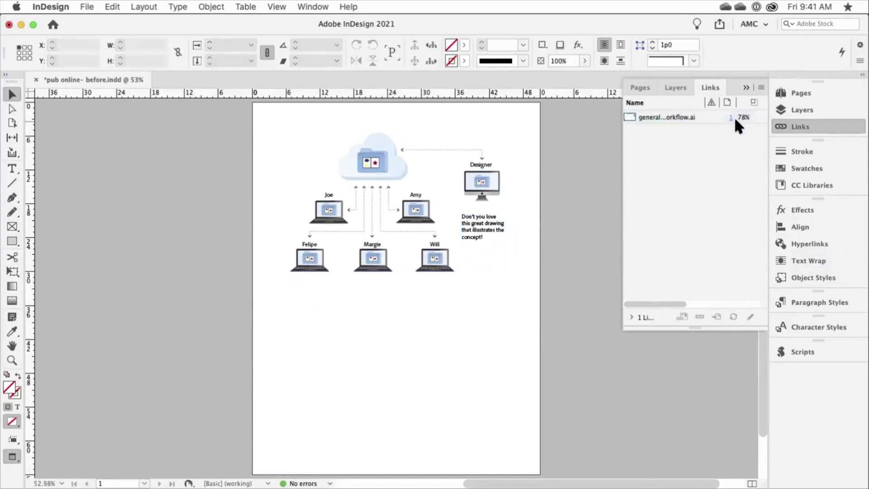
- Place general-shared-cloud-workflow.svg below the Illustrator drawing at about 40p2 wide by 26p8 high and deselect it
{"action": "key", "text": "super+d"}
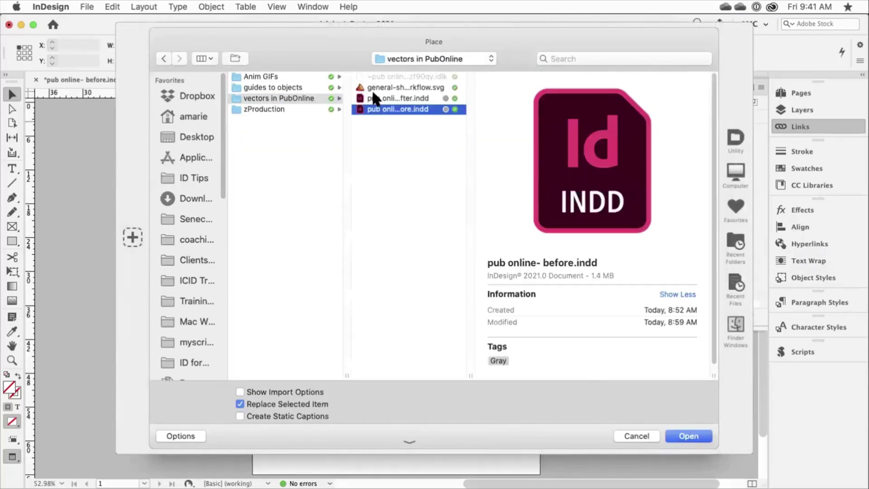
{"action": "left_click", "coordinate": [392, 87]}
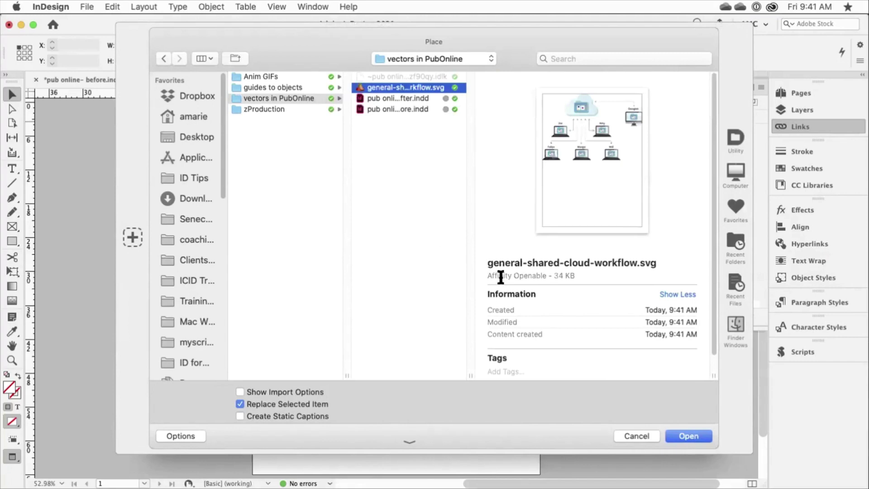
{"action": "left_click", "coordinate": [689, 436]}
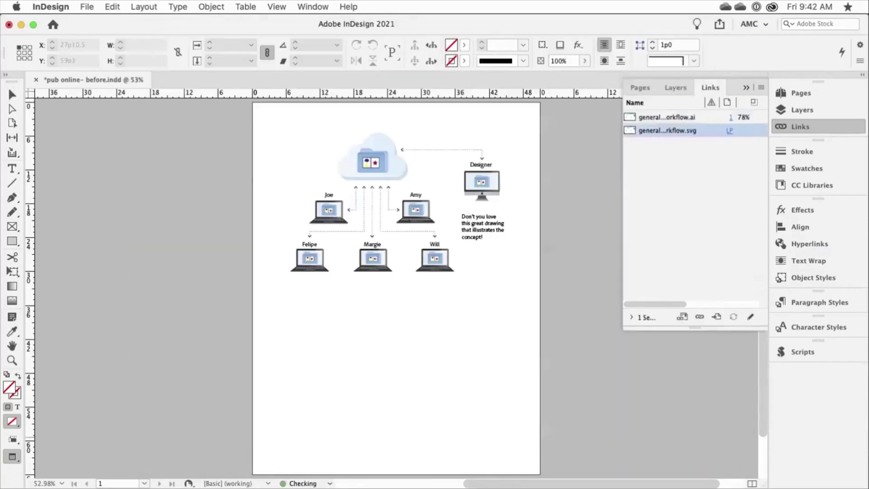
{"action": "left_click_drag", "start_coordinate": [290, 285], "coordinate": [514, 420]}
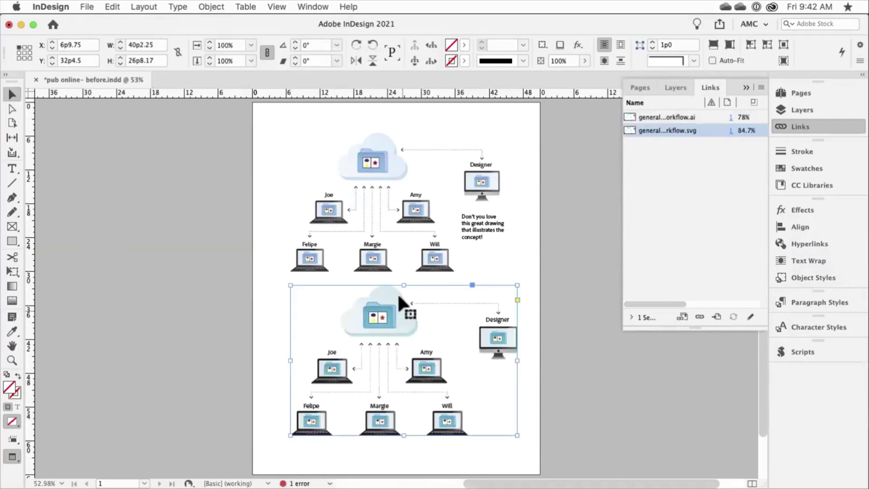
{"action": "key", "text": "super+shift+a"}
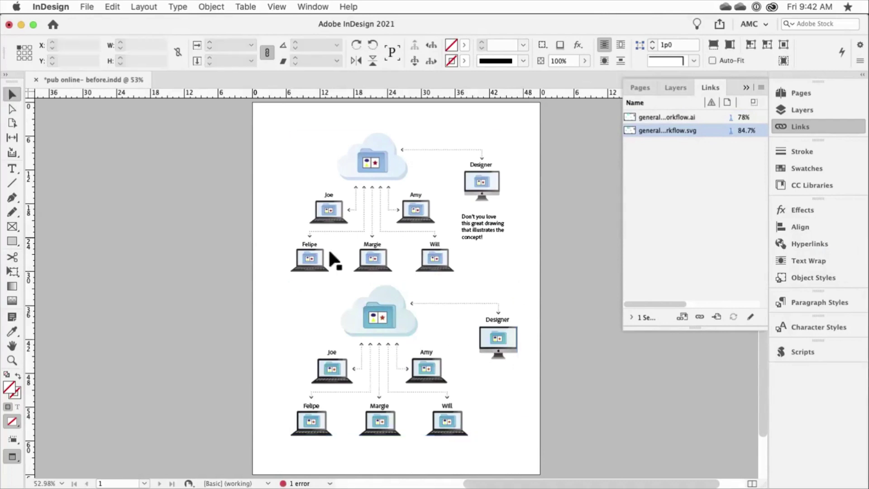
- Duplicate the "Don't you love this great drawing" caption straight down beside the SVG drawing, at about Y 48p11
{"action": "scroll", "coordinate": [388, 248], "scroll_direction": "down", "scroll_amount": 2}
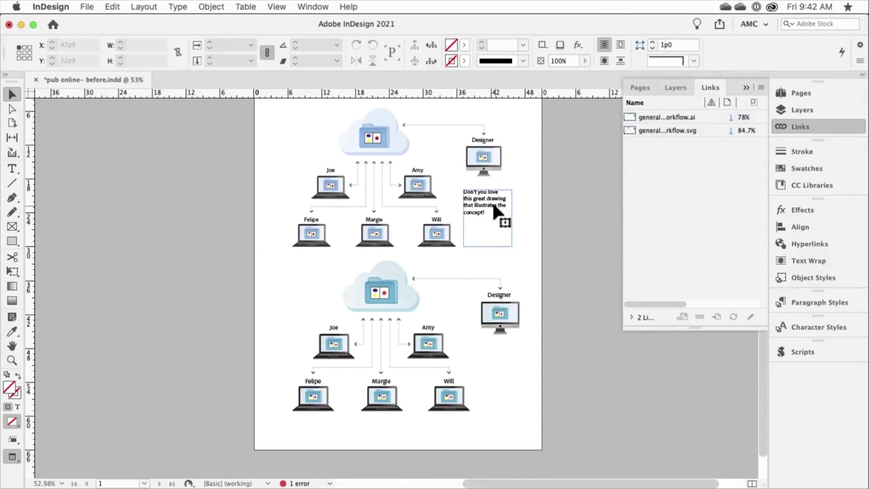
{"action": "left_click_drag", "start_coordinate": [492, 201], "coordinate": [495, 379]}
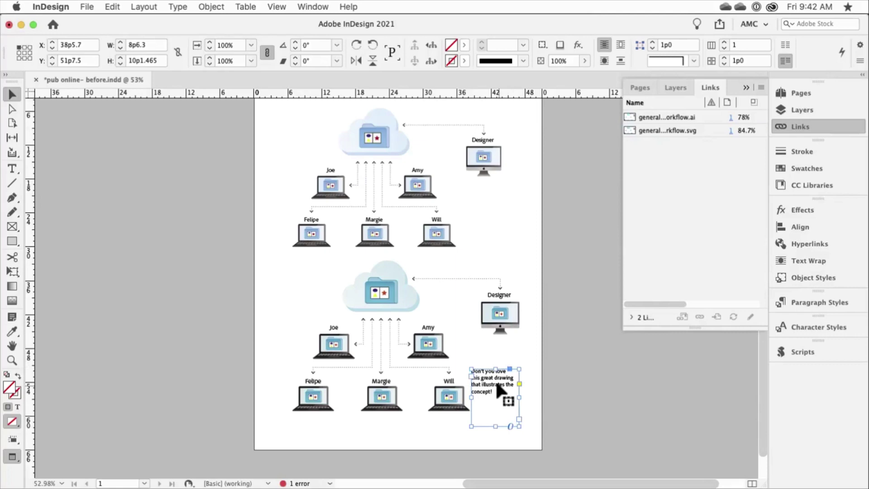
{"action": "key", "text": "super+z"}
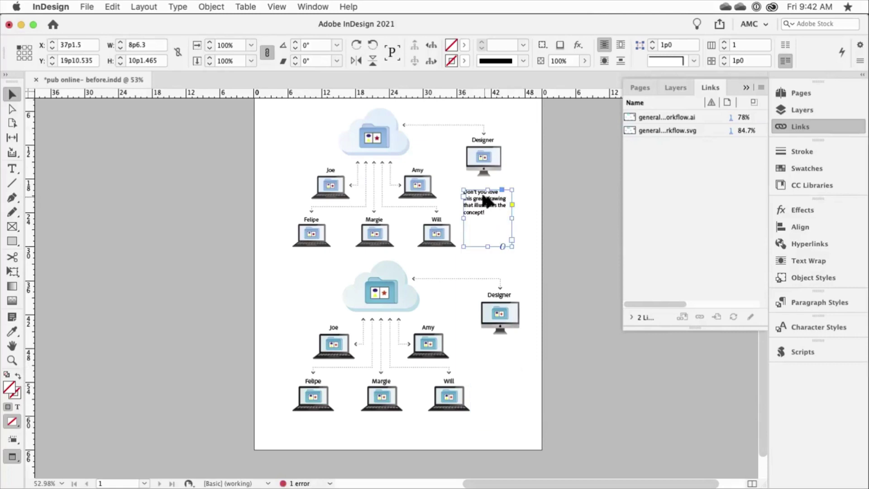
{"action": "left_click_drag", "start_coordinate": [485, 199], "coordinate": [501, 362]}
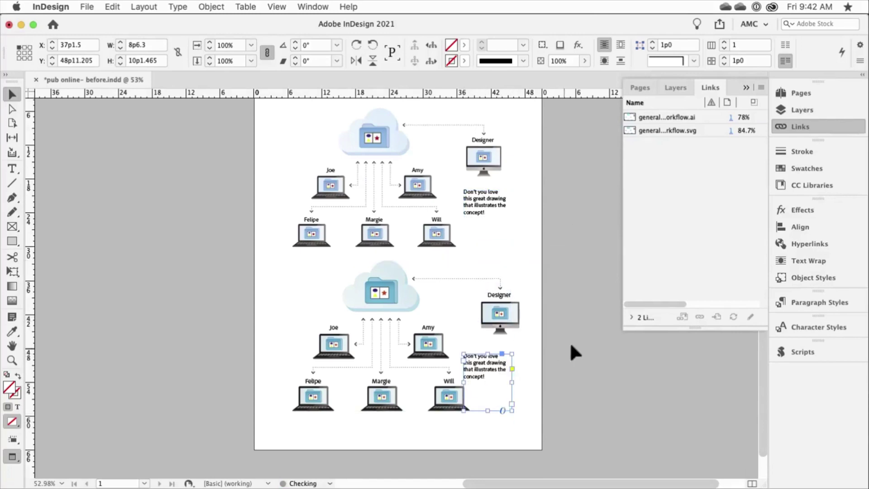
{"action": "left_click", "coordinate": [573, 351]}
{"action": "left_click", "coordinate": [401, 172]}
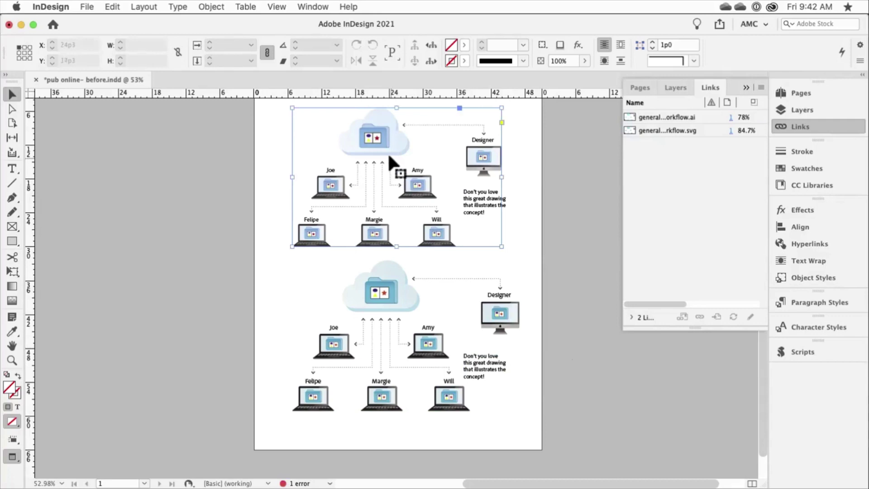
{"action": "left_click", "coordinate": [384, 295]}
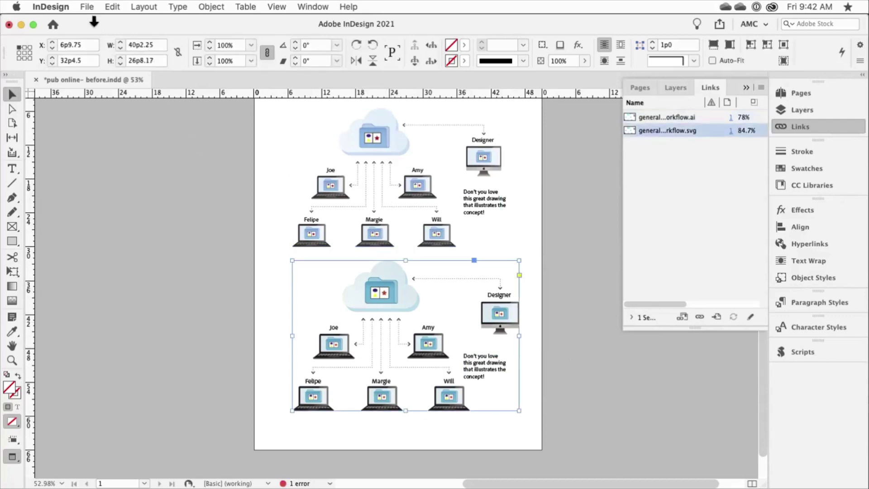
- Publish the page online as a new document with the title "workflow with svg"
{"action": "left_click", "coordinate": [83, 9]}
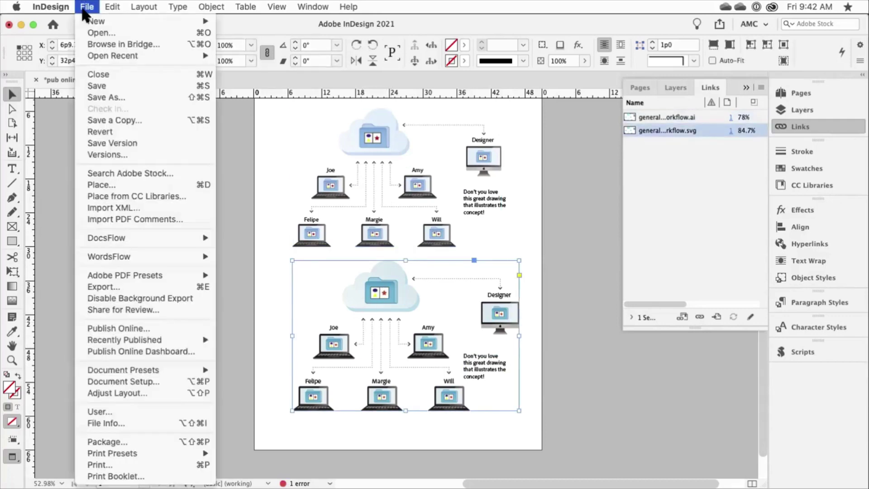
{"action": "left_click", "coordinate": [145, 327]}
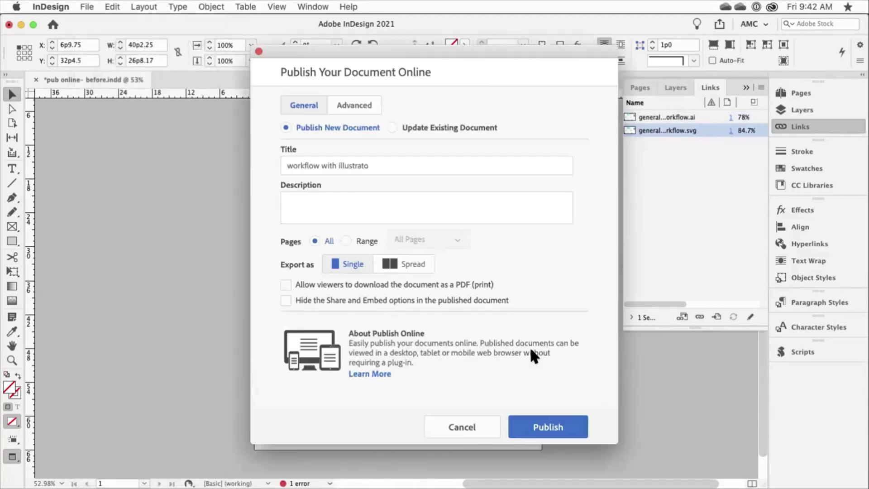
{"action": "left_click", "coordinate": [362, 100]}
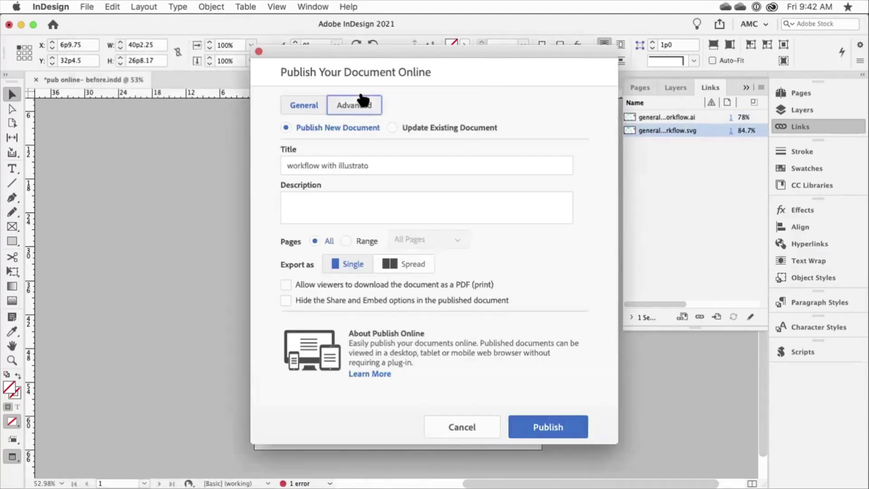
{"action": "left_click", "coordinate": [304, 107]}
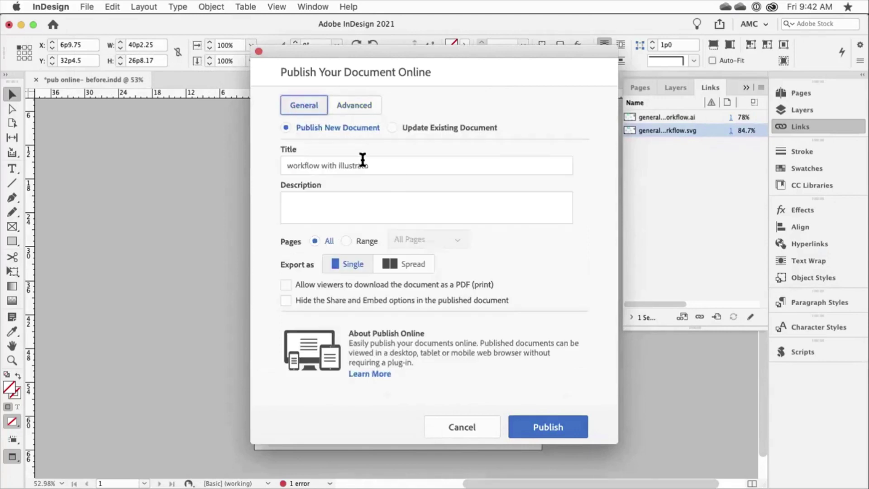
{"action": "double_click", "coordinate": [362, 161]}
{"action": "type", "text": "svg"}
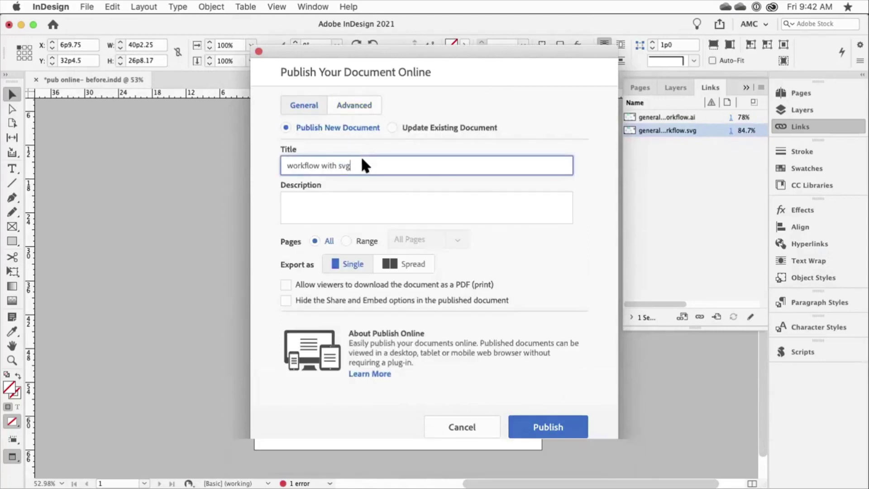
{"action": "key", "text": "Escape"}
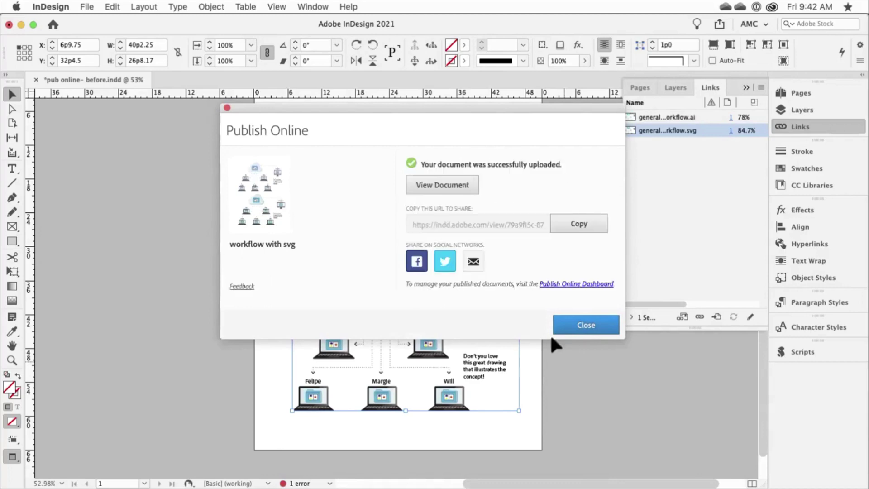
- View the published "workflow with svg" document in the browser and zoom in on the upper Illustrator drawing
{"action": "left_click", "coordinate": [441, 185]}
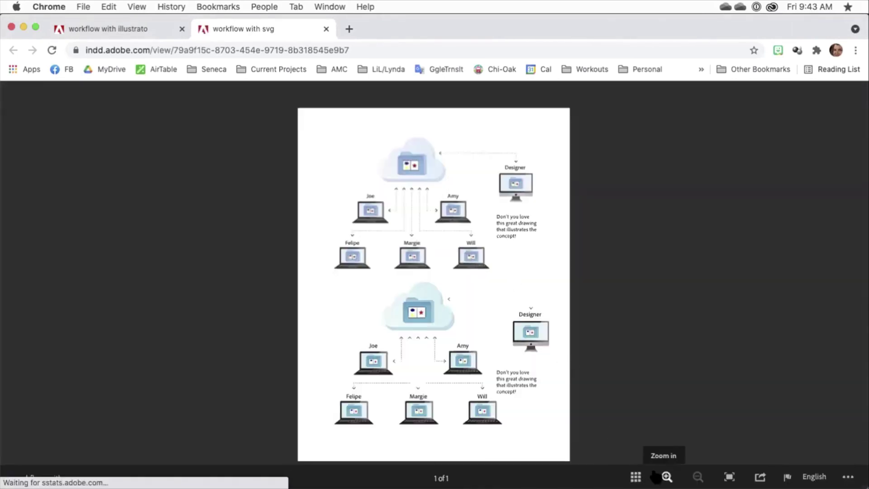
{"action": "left_click", "coordinate": [667, 477]}
{"action": "left_click", "coordinate": [667, 476]}
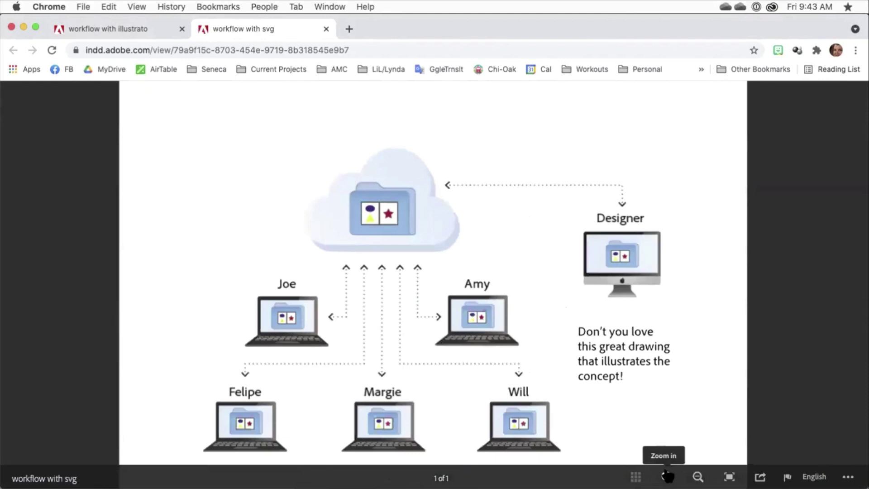
{"action": "right_click", "coordinate": [596, 312]}
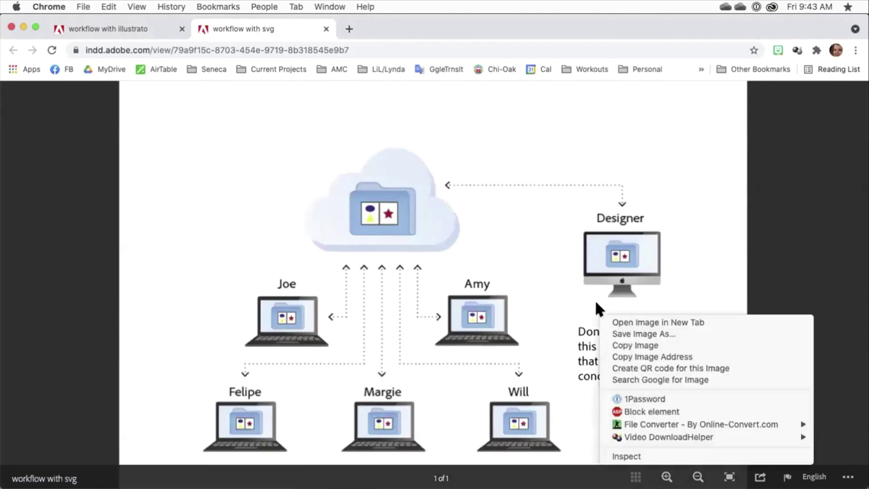
{"action": "key", "text": "Escape"}
- Compare the lower SVG drawing with the upper Illustrator drawing, examining the sharpness of the dotted arrows, labels and laptop artwork
{"action": "scroll", "coordinate": [582, 210], "scroll_direction": "down", "scroll_amount": 5}
{"action": "scroll", "coordinate": [583, 176], "scroll_direction": "down", "scroll_amount": 5}
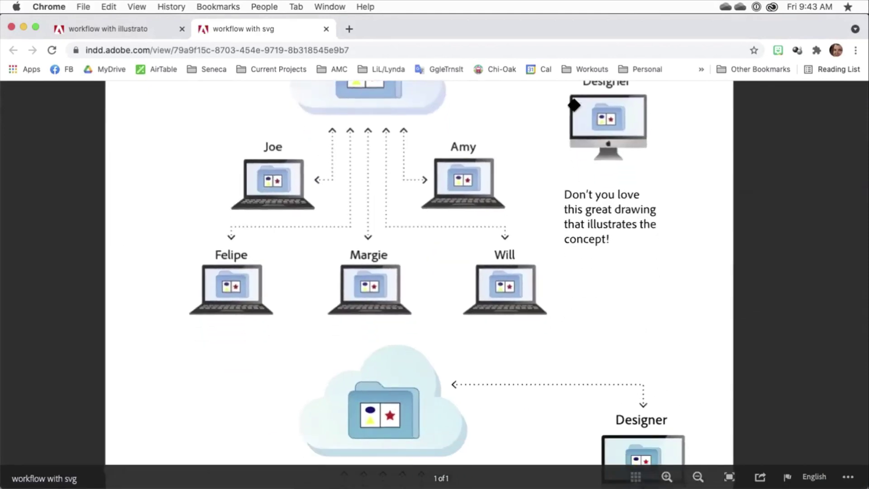
{"action": "scroll", "coordinate": [556, 211], "scroll_direction": "down", "scroll_amount": 5}
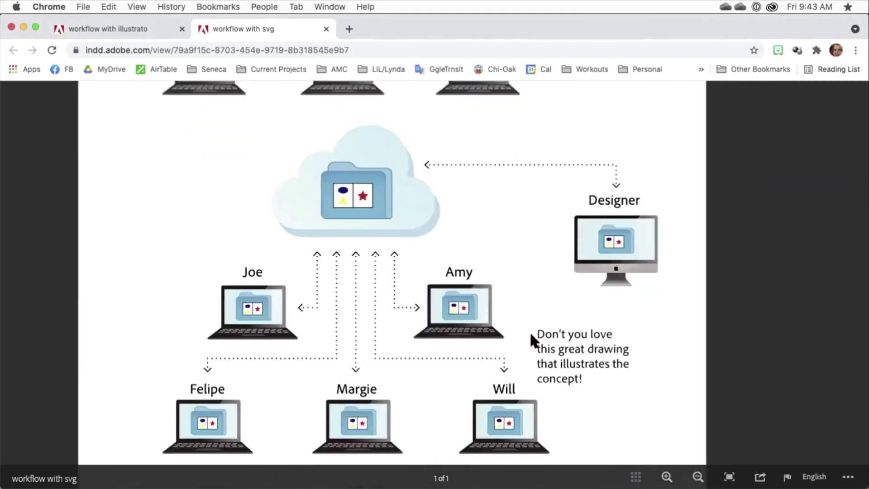
{"action": "scroll", "coordinate": [466, 214], "scroll_direction": "up", "scroll_amount": 1}
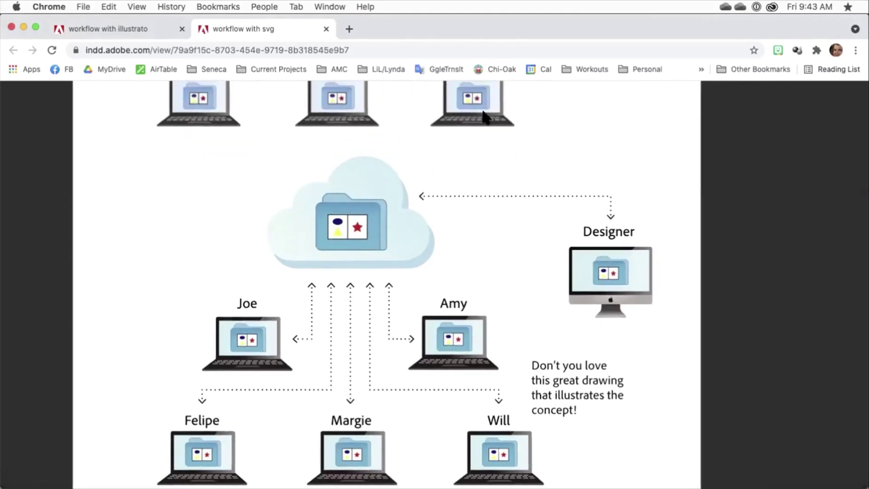
{"action": "scroll", "coordinate": [535, 233], "scroll_direction": "up", "scroll_amount": 3}
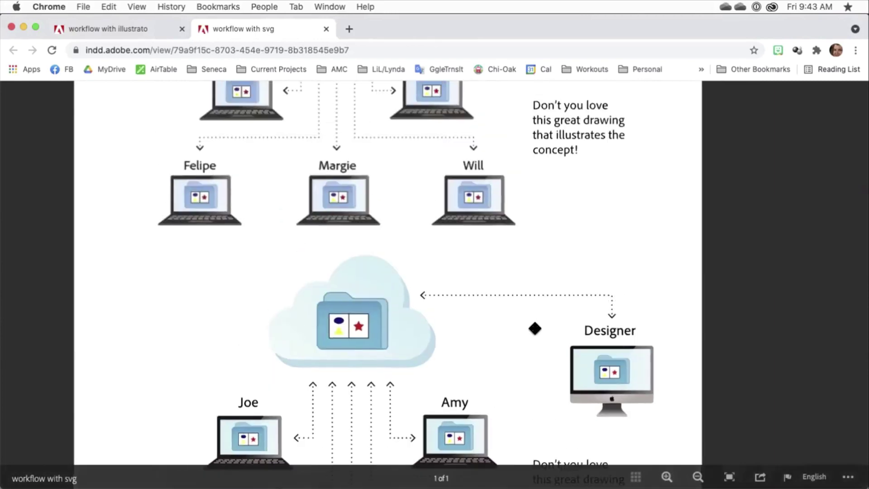
{"action": "scroll", "coordinate": [477, 320], "scroll_direction": "down", "scroll_amount": 4}
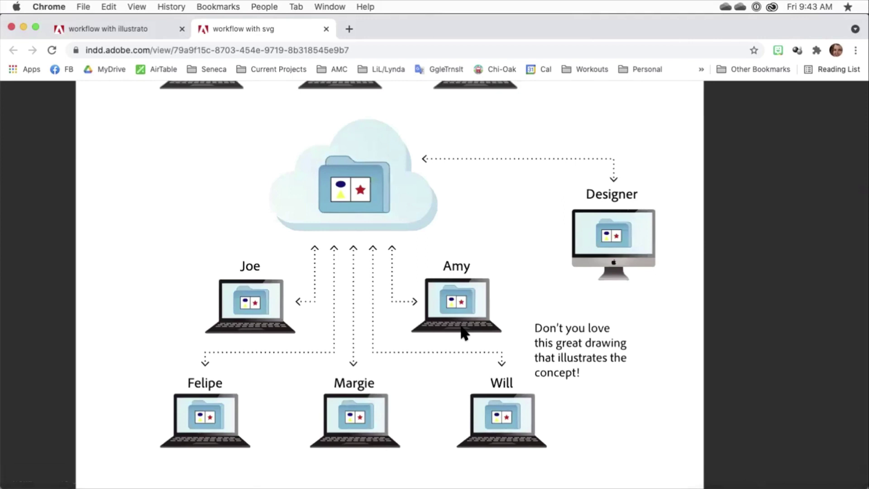
{"action": "scroll", "coordinate": [516, 225], "scroll_direction": "down", "scroll_amount": 3}
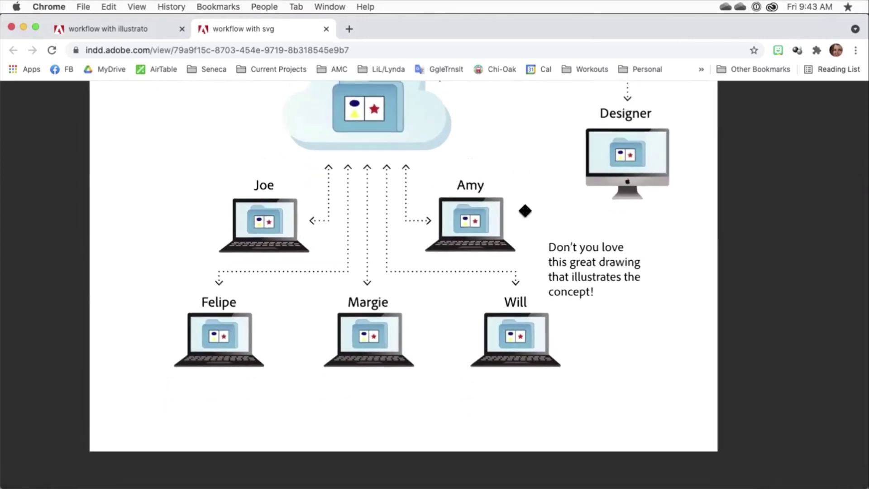
{"action": "scroll", "coordinate": [525, 213], "scroll_direction": "up", "scroll_amount": 1}
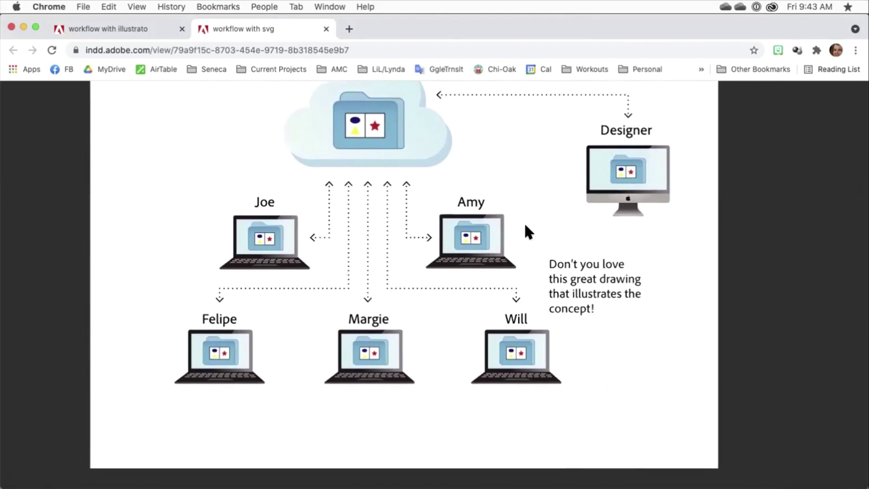
- Switch back to InDesign and dismiss the Publish Online results for the uploaded document
{"action": "key", "text": "super+Tab"}
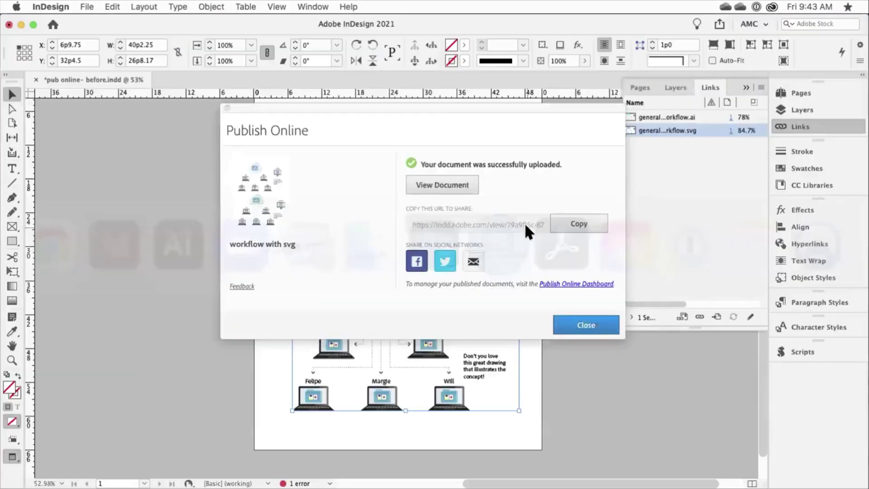
{"action": "left_click", "coordinate": [589, 327]}
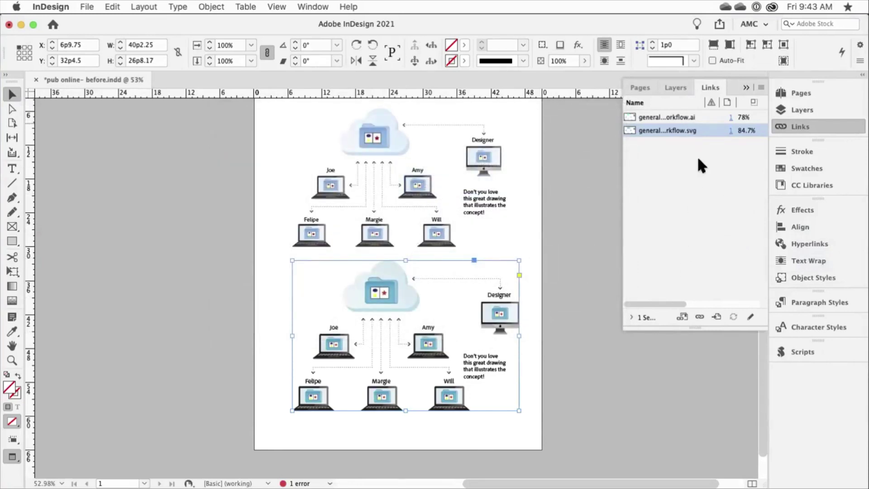
- Start the Relink File Extension command for the linked general-shared-cloud-workflow.ai drawing
{"action": "left_click", "coordinate": [692, 118]}
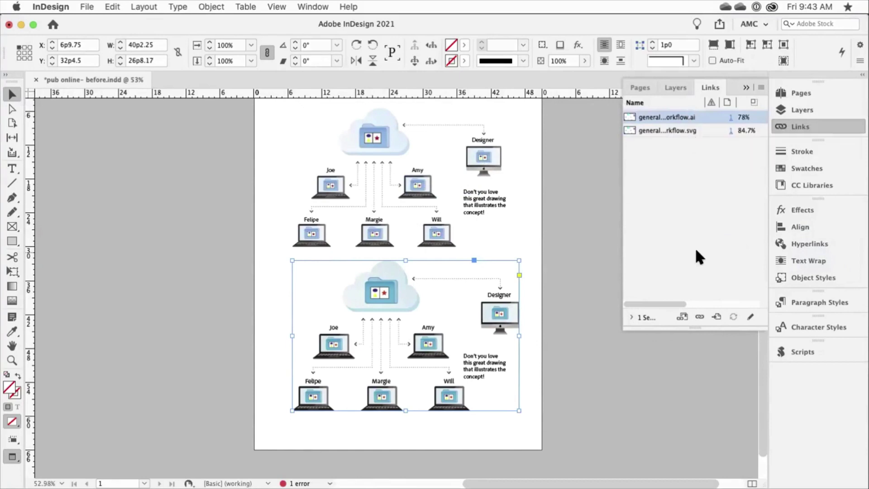
{"action": "left_click", "coordinate": [761, 87]}
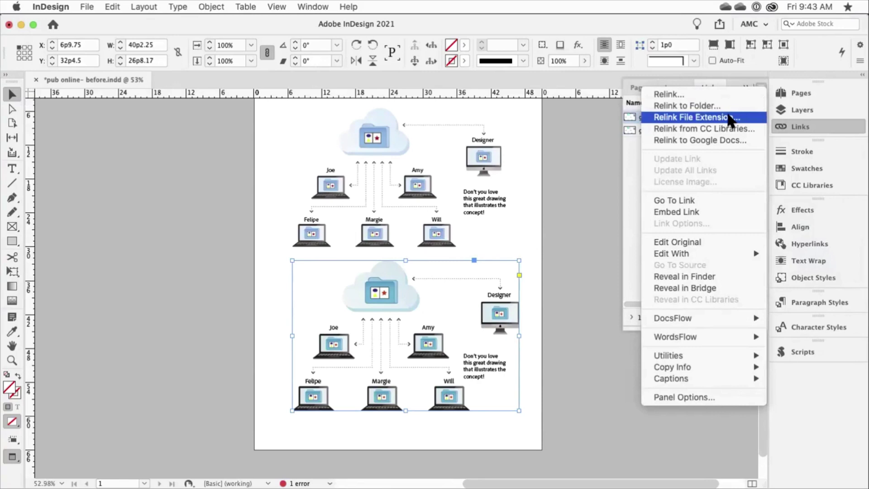
{"action": "left_click", "coordinate": [696, 118]}
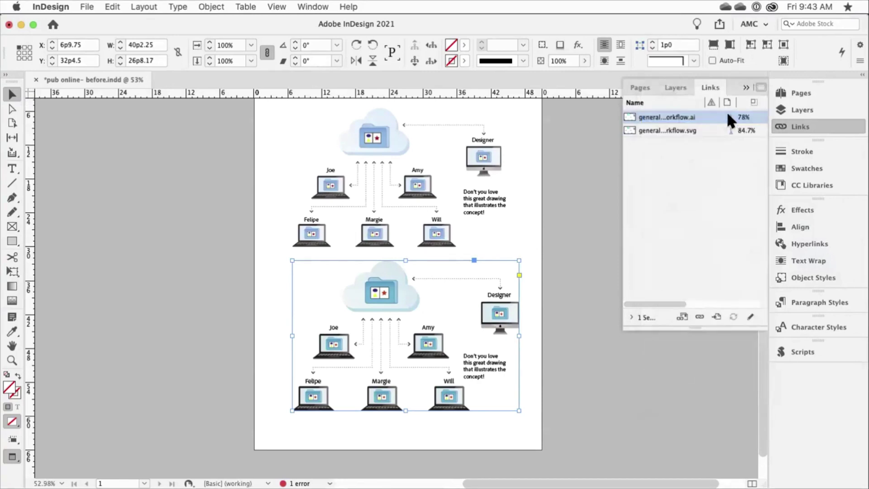